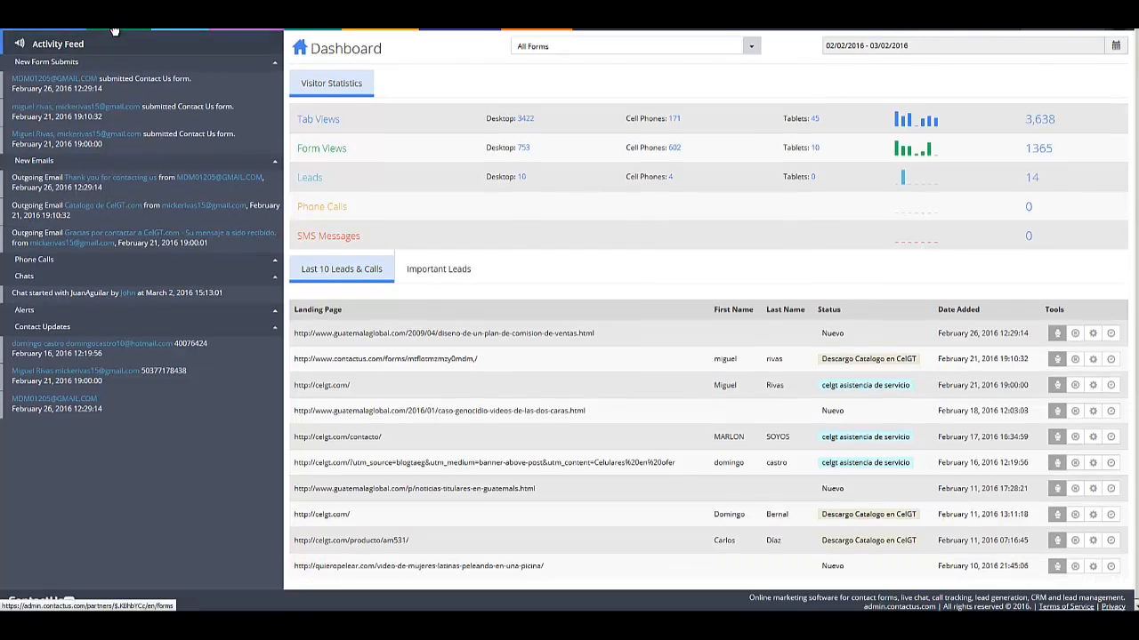
Open the New Appointment Form's settings, rename the form "Appointments Request Example Form", and publish it
{"action": "left_click", "coordinate": [114, 31]}
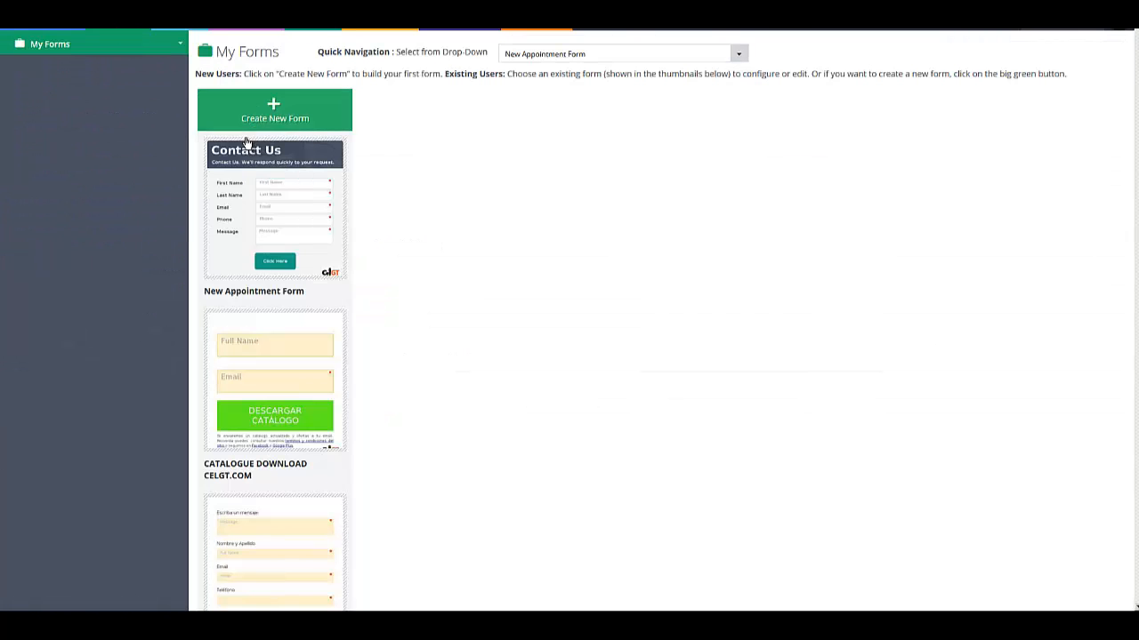
{"action": "left_click", "coordinate": [246, 144]}
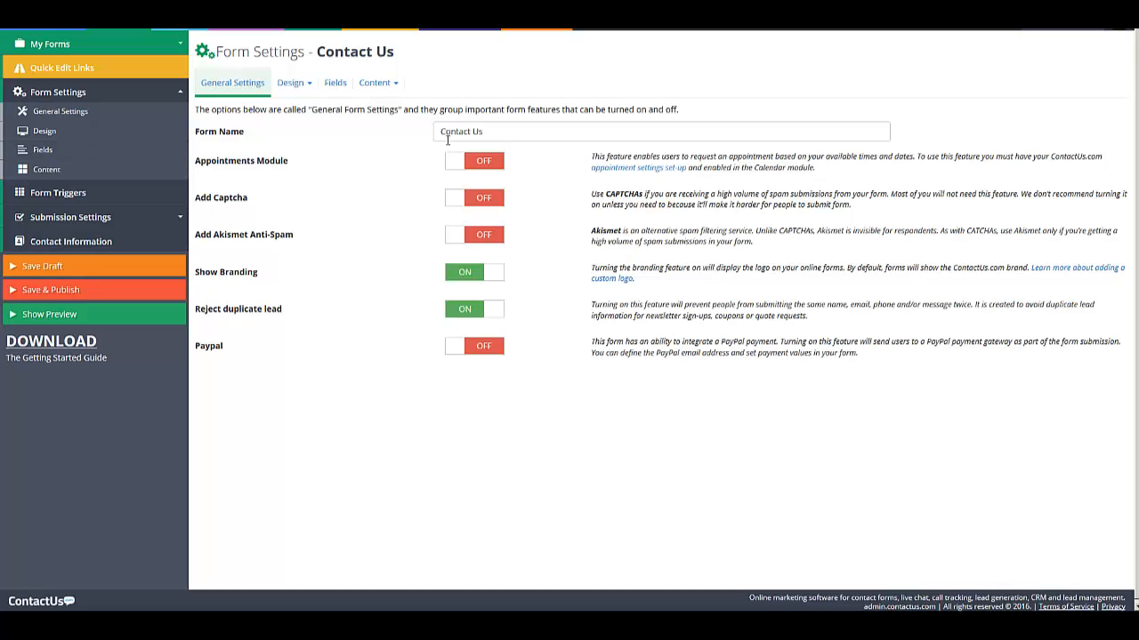
{"action": "left_click_drag", "start_coordinate": [496, 133], "coordinate": [409, 129]}
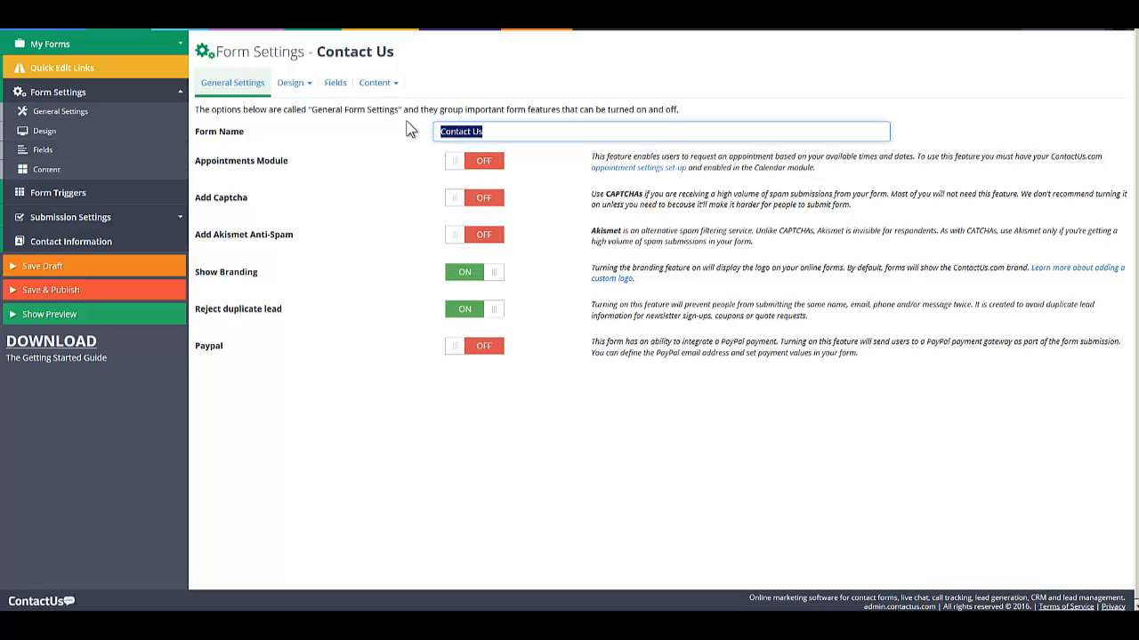
{"action": "type", "text": "Appointments Request Example"}
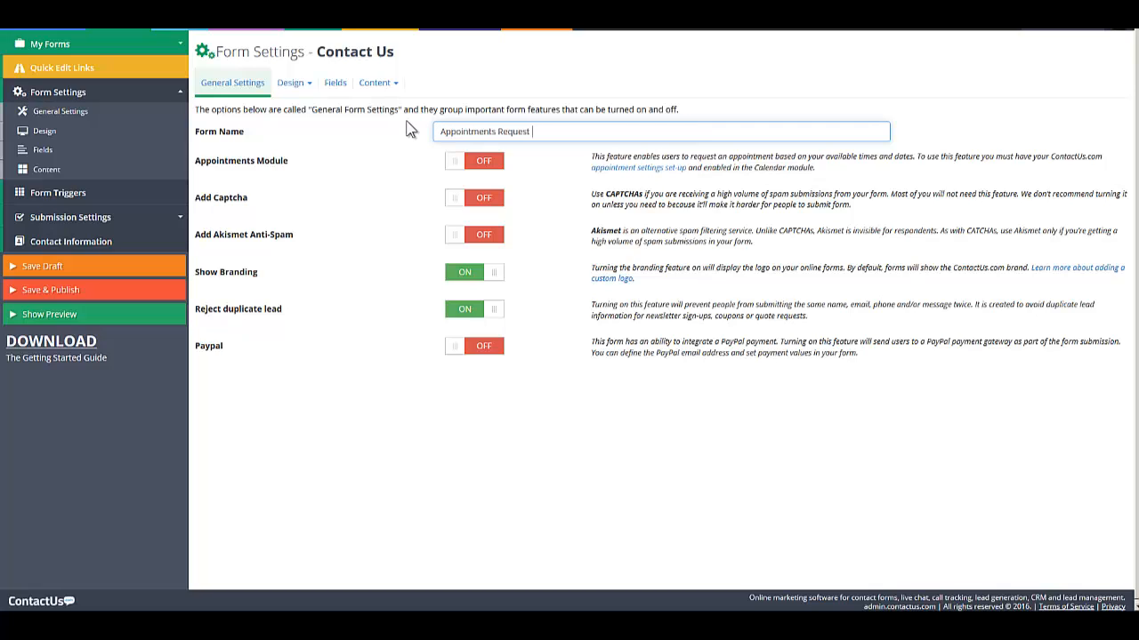
{"action": "type", "text": " Form"}
{"action": "left_click", "coordinate": [69, 292]}
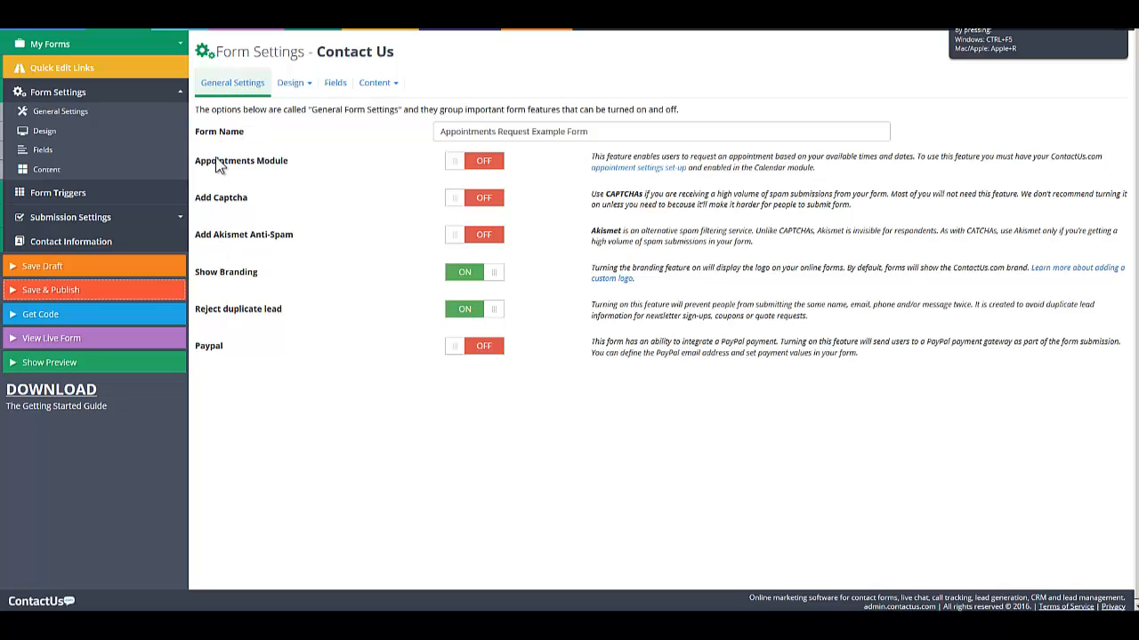
Turn on the Appointments Module for the form and publish the change
{"action": "left_click", "coordinate": [475, 164]}
{"action": "left_click", "coordinate": [475, 164]}
{"action": "left_click", "coordinate": [50, 298]}
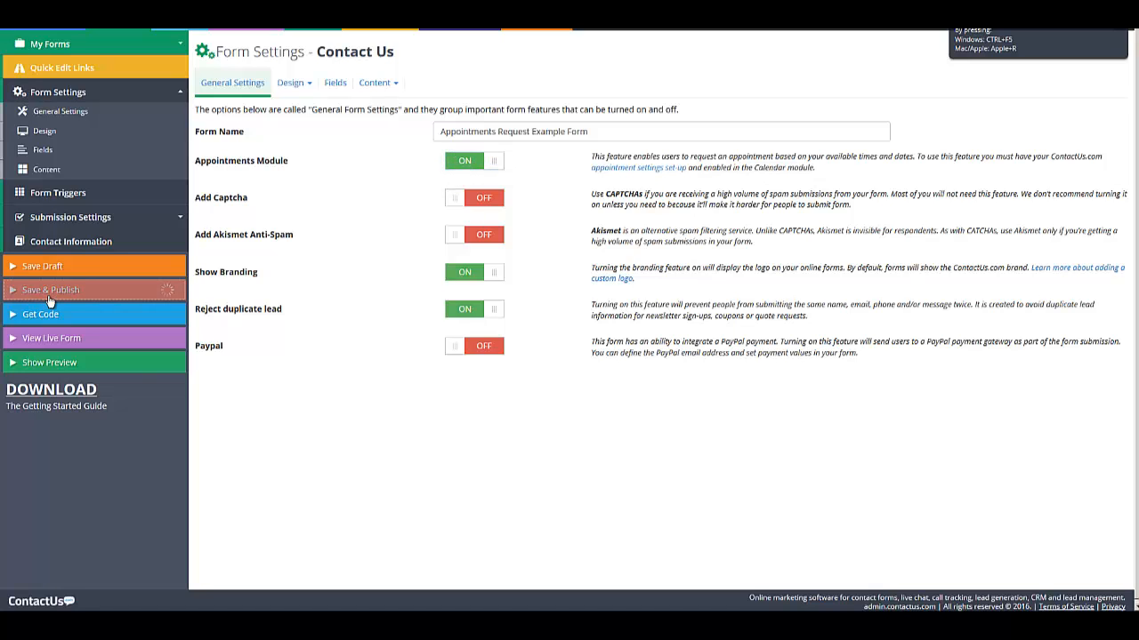
{"action": "scroll", "coordinate": [1091, 117], "scroll_direction": "up", "scroll_amount": 1}
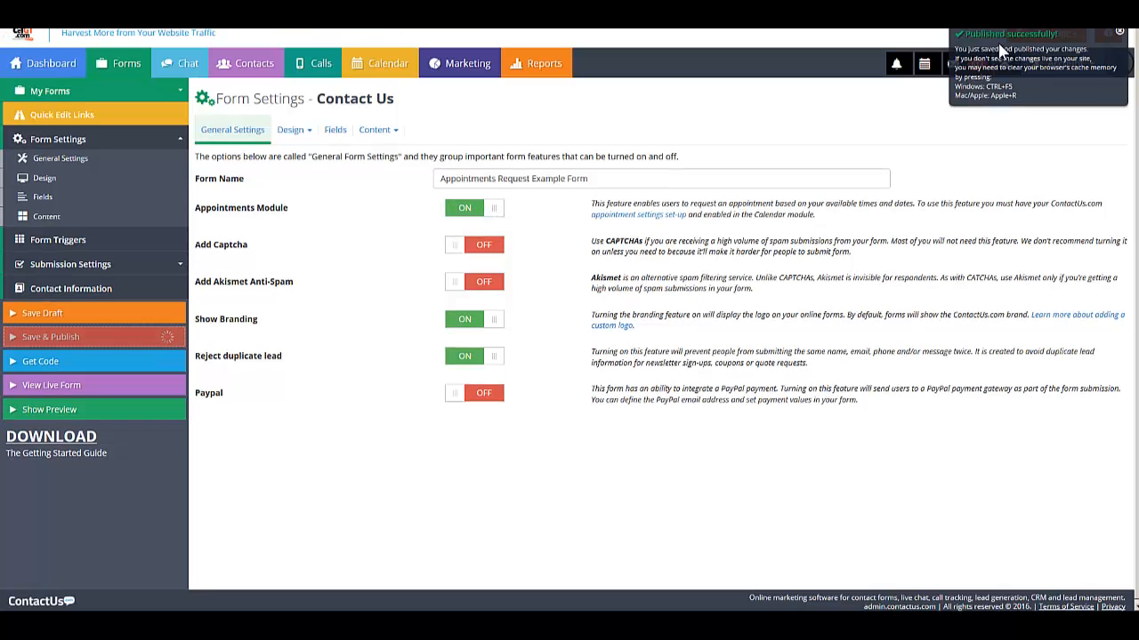
{"action": "scroll", "coordinate": [1058, 135], "scroll_direction": "down", "scroll_amount": 1}
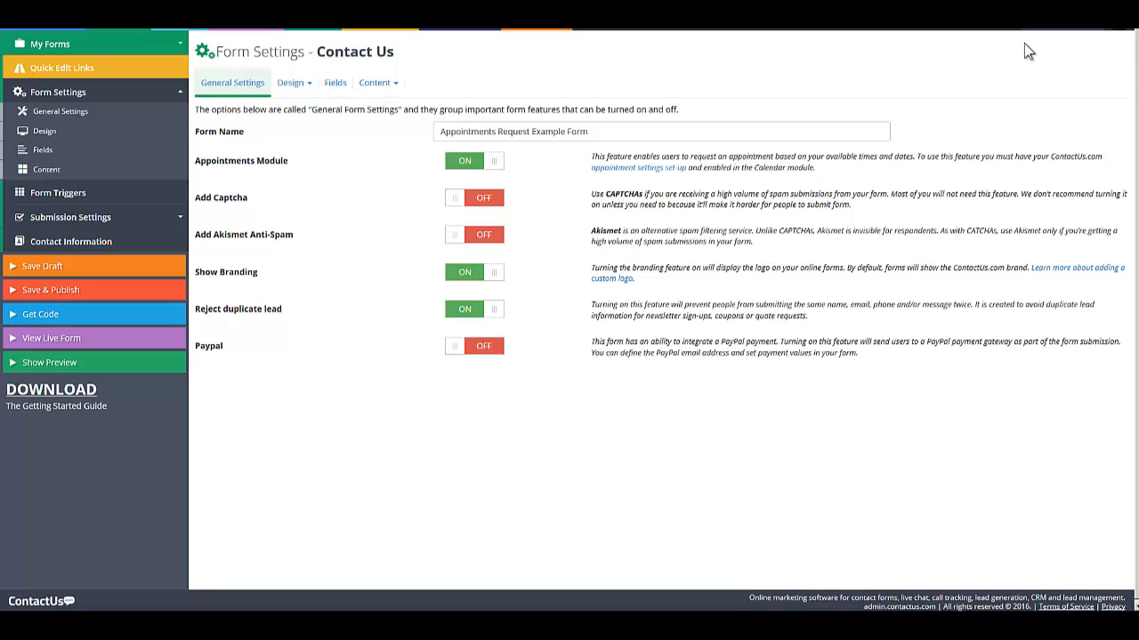
In the calendar, check the service types offered for a new appointment rule and view the appointments list
{"action": "left_click", "coordinate": [373, 30]}
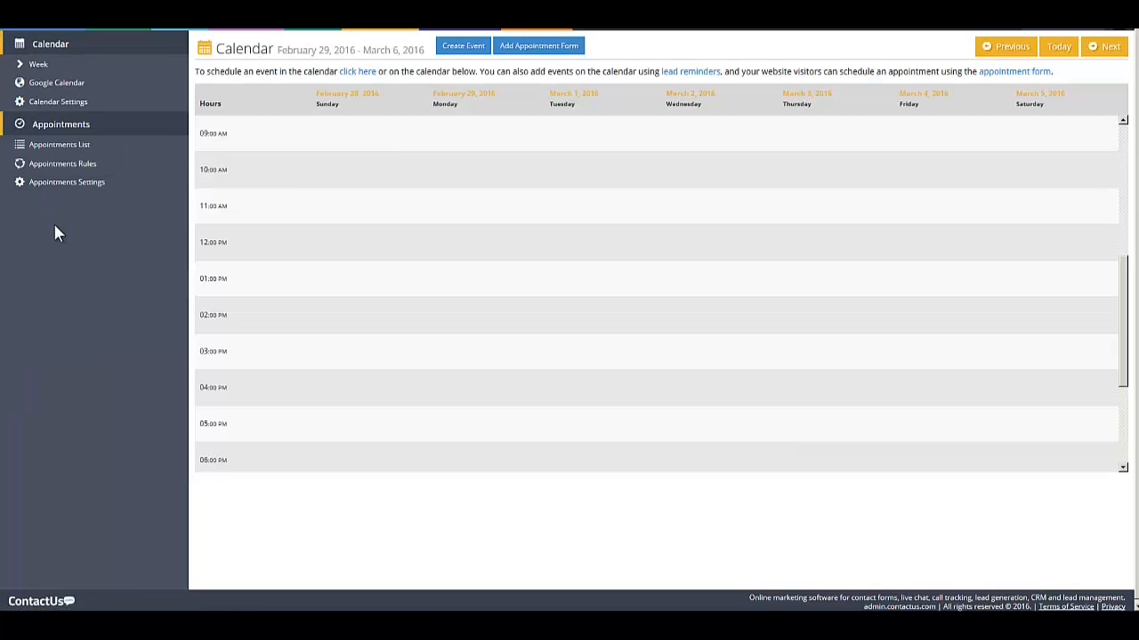
{"action": "left_click", "coordinate": [64, 169]}
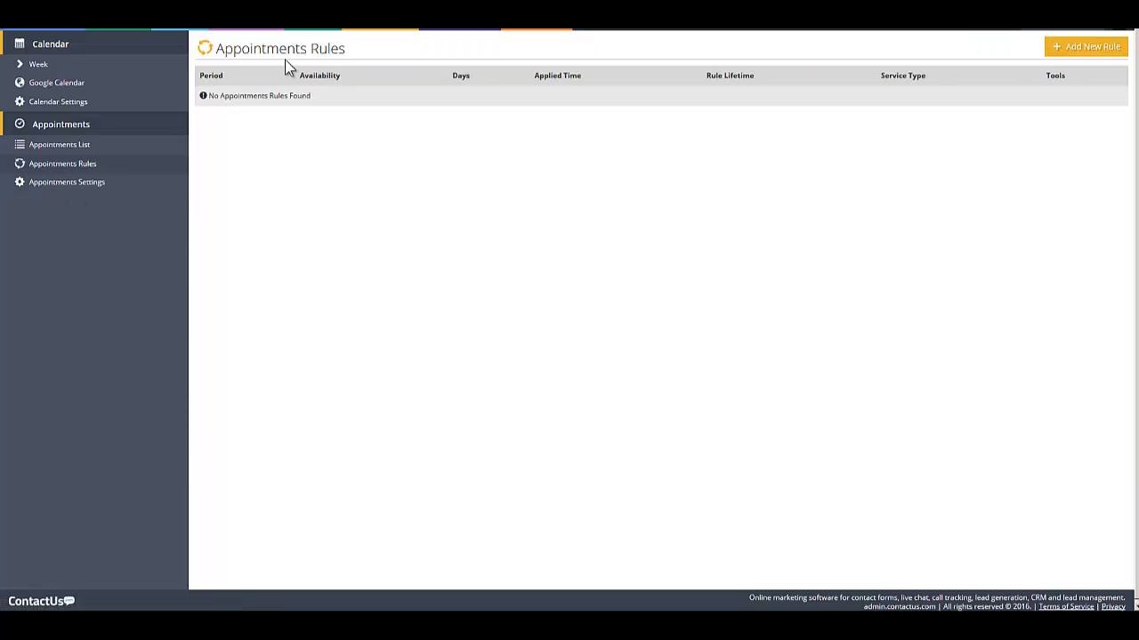
{"action": "left_click", "coordinate": [1098, 56]}
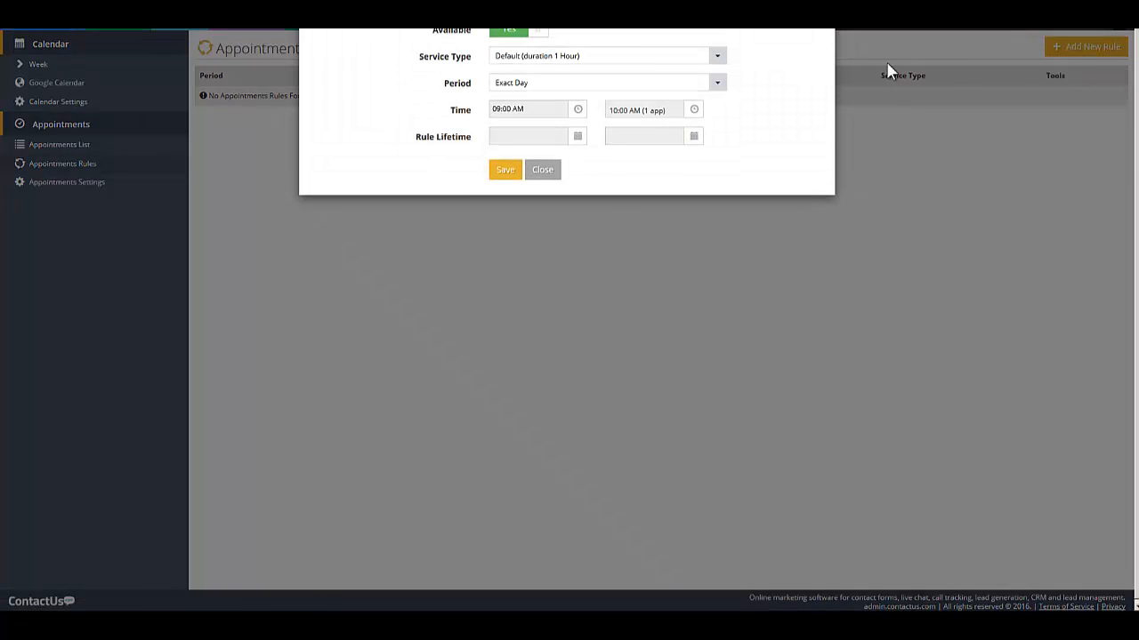
{"action": "left_click", "coordinate": [717, 55]}
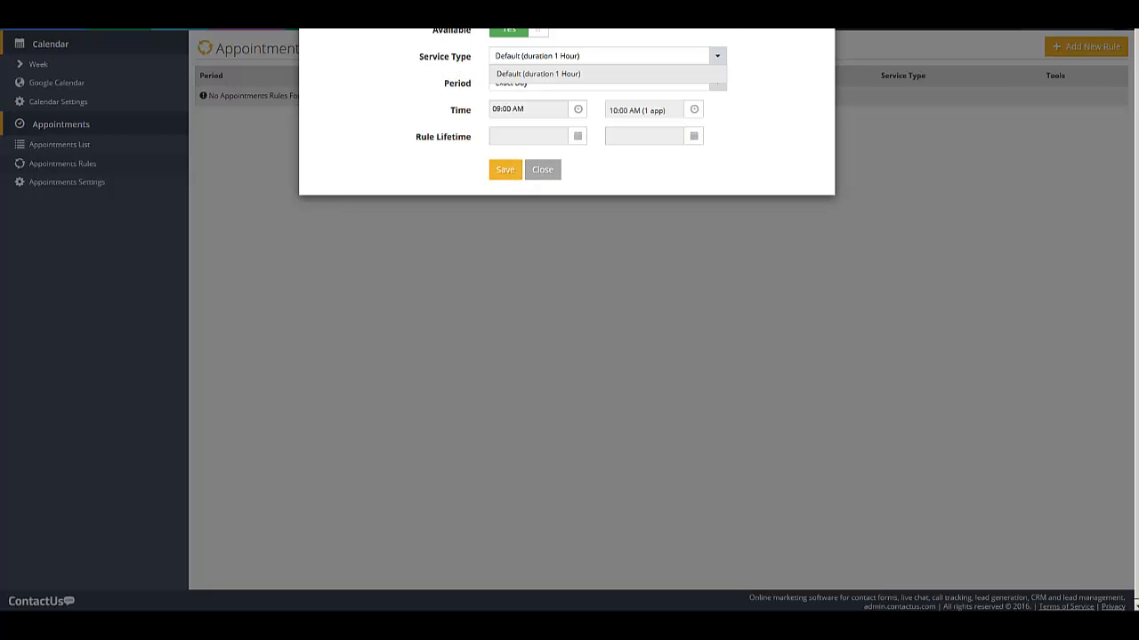
{"action": "left_click", "coordinate": [543, 170]}
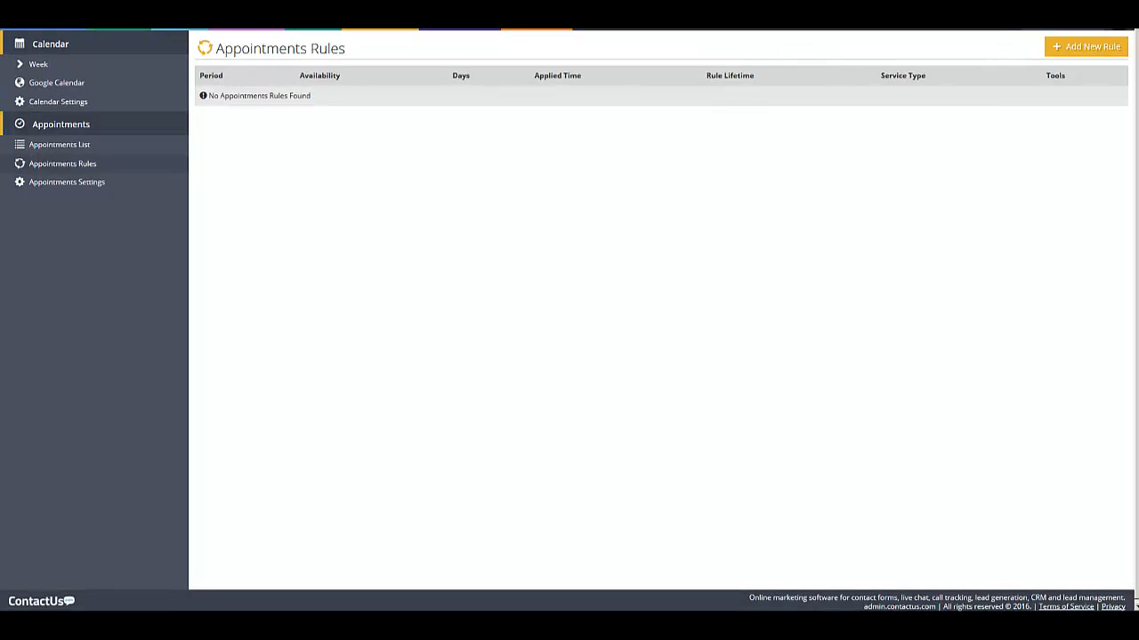
{"action": "left_click", "coordinate": [71, 145]}
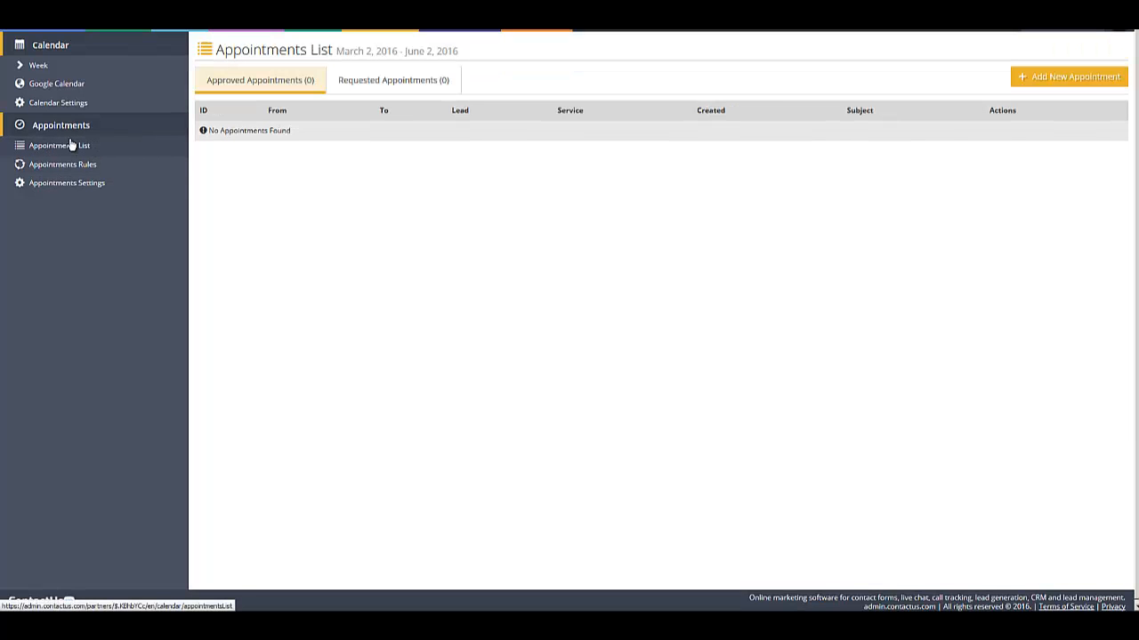
In the appointments settings, add a service "3 Hour Meeting" with description "Initial Assesesment Meeting." and a duration of 3 hours
{"action": "left_click", "coordinate": [46, 186]}
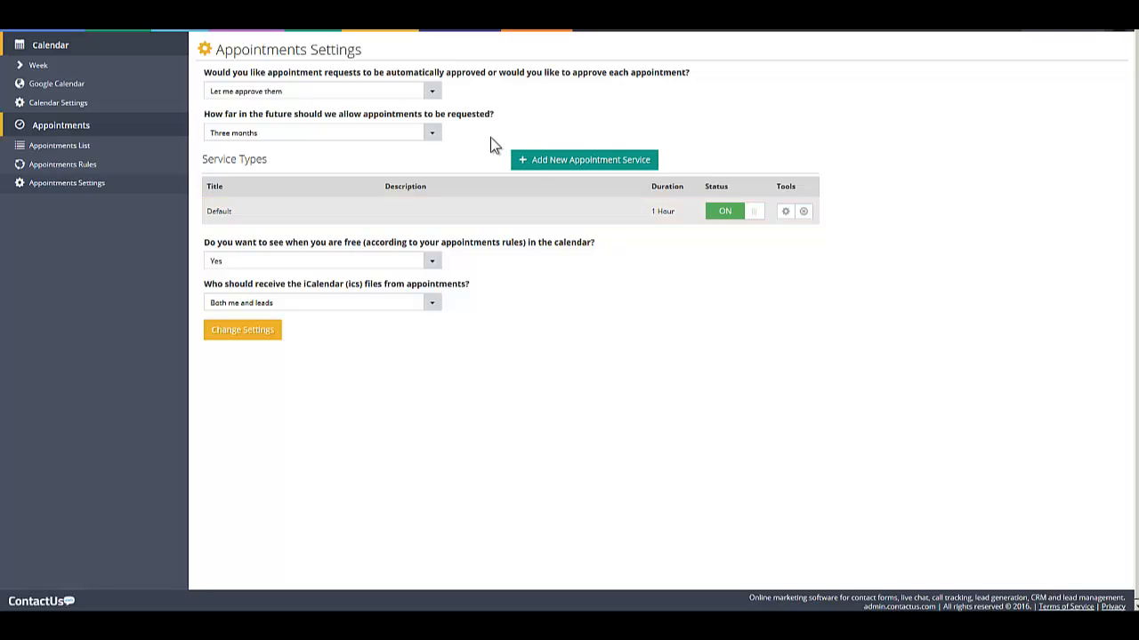
{"action": "left_click", "coordinate": [535, 160]}
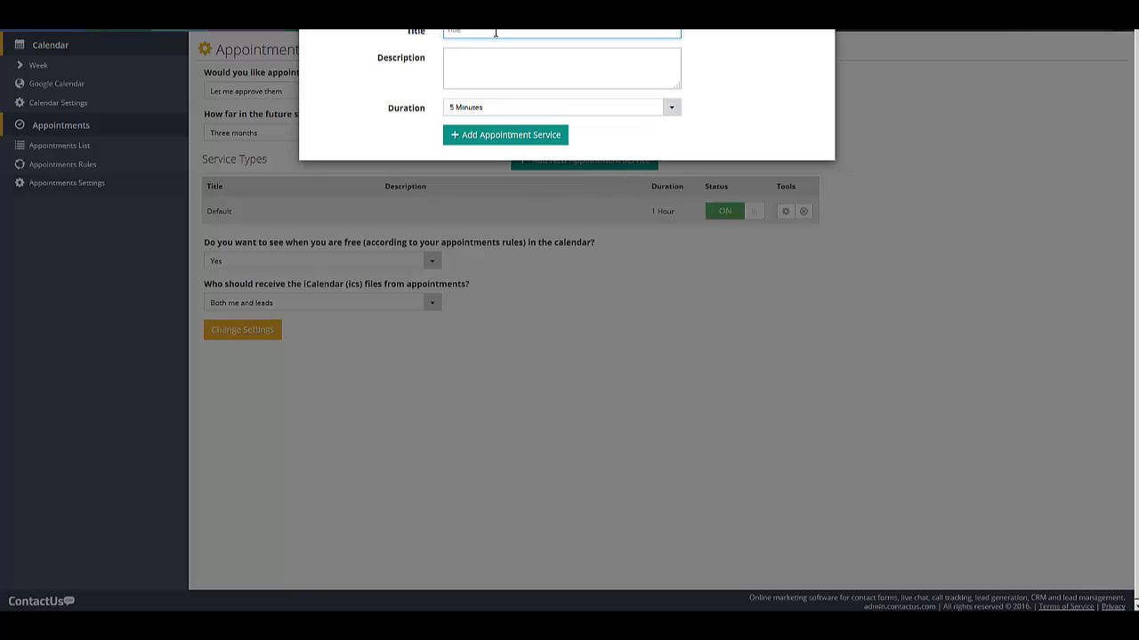
{"action": "type", "text": "J Hour Meeting"}
{"action": "left_click", "coordinate": [611, 80]}
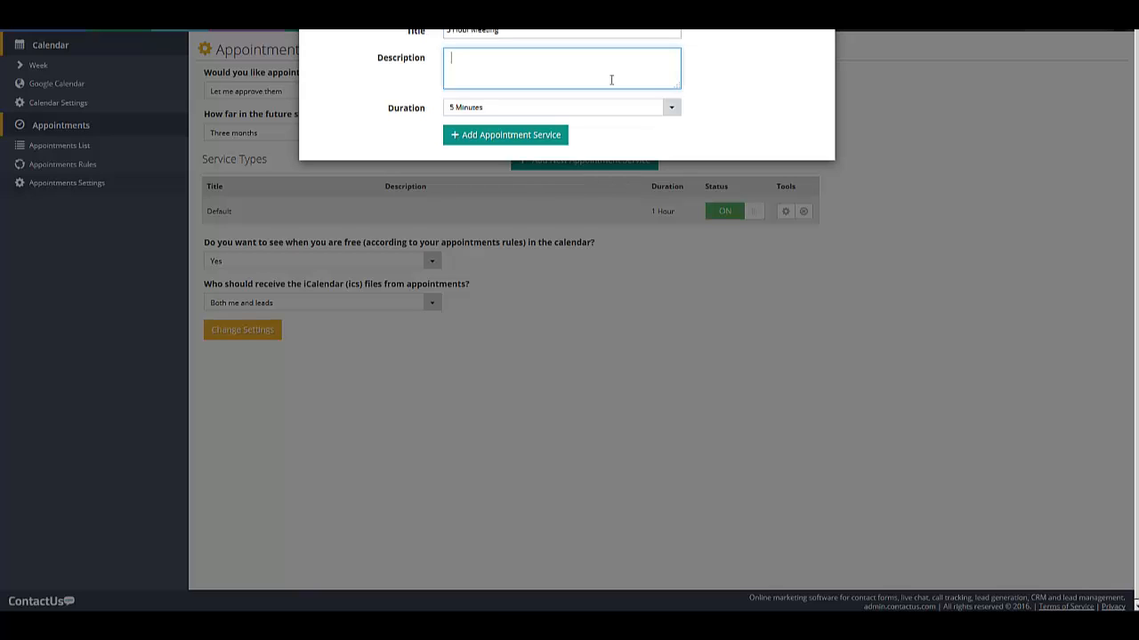
{"action": "type", "text": "Initial Assesesment Meeting."}
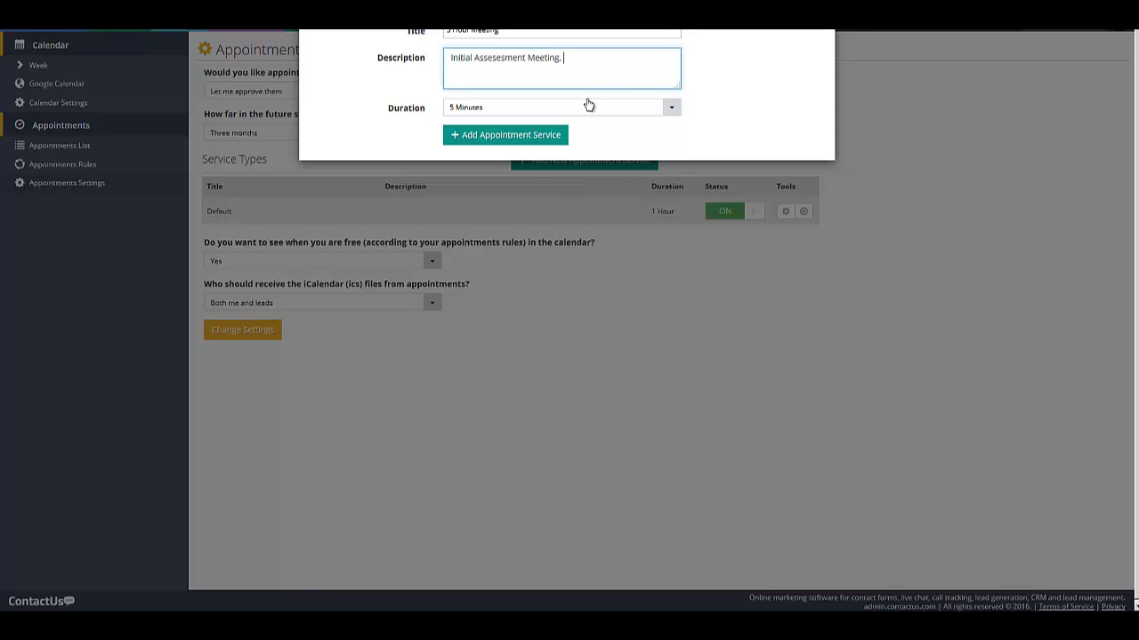
{"action": "left_click", "coordinate": [671, 109]}
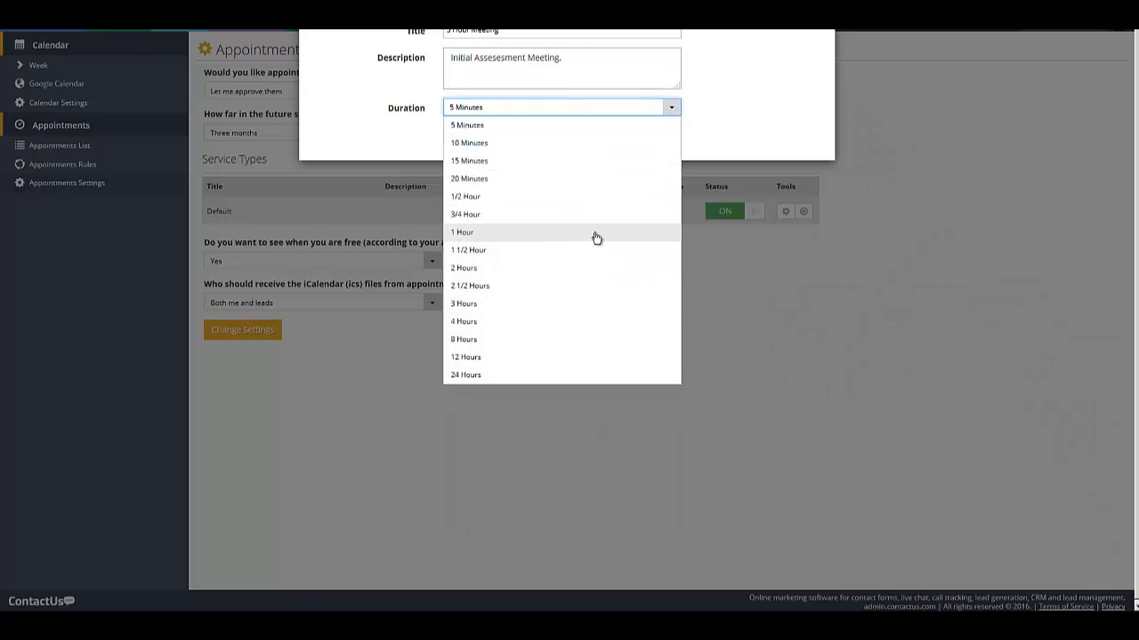
{"action": "left_click", "coordinate": [581, 303]}
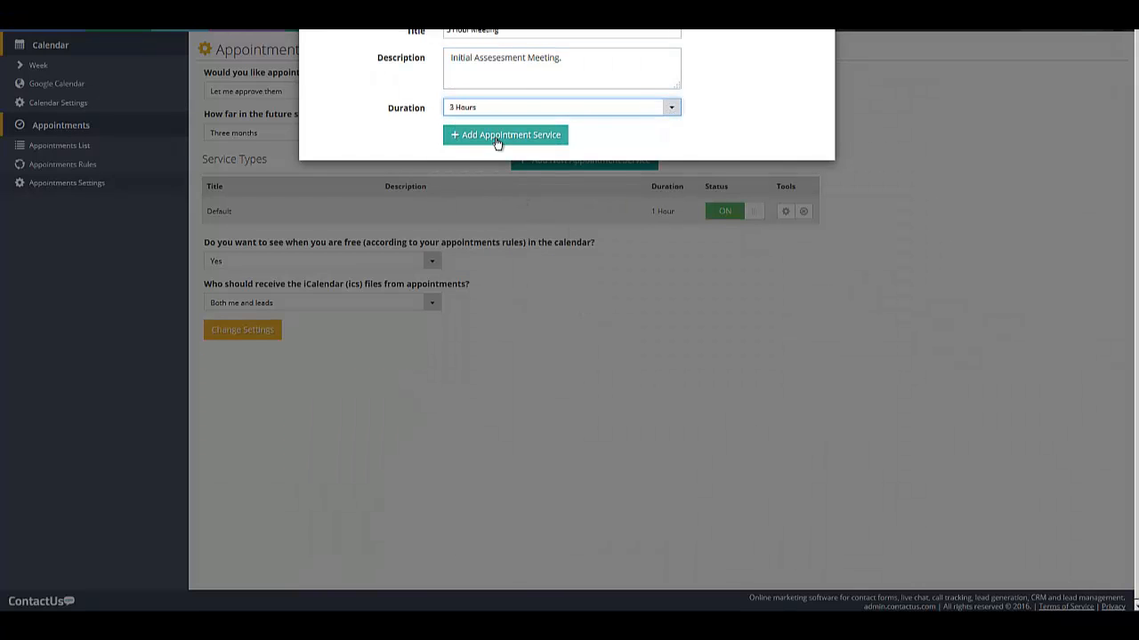
{"action": "left_click", "coordinate": [496, 141]}
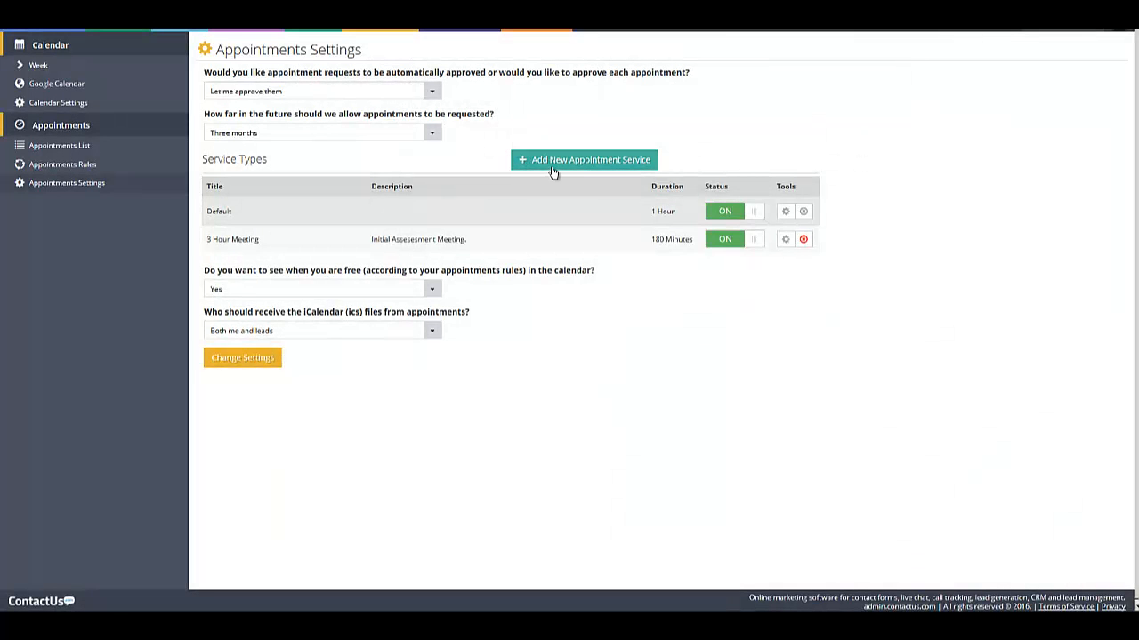
Add a service "1 Hr Meeting (Follow Up Meeting)" with description "The 1 Hour Meeting is a followup meeting." and a duration of 1 hour
{"action": "left_click", "coordinate": [552, 169]}
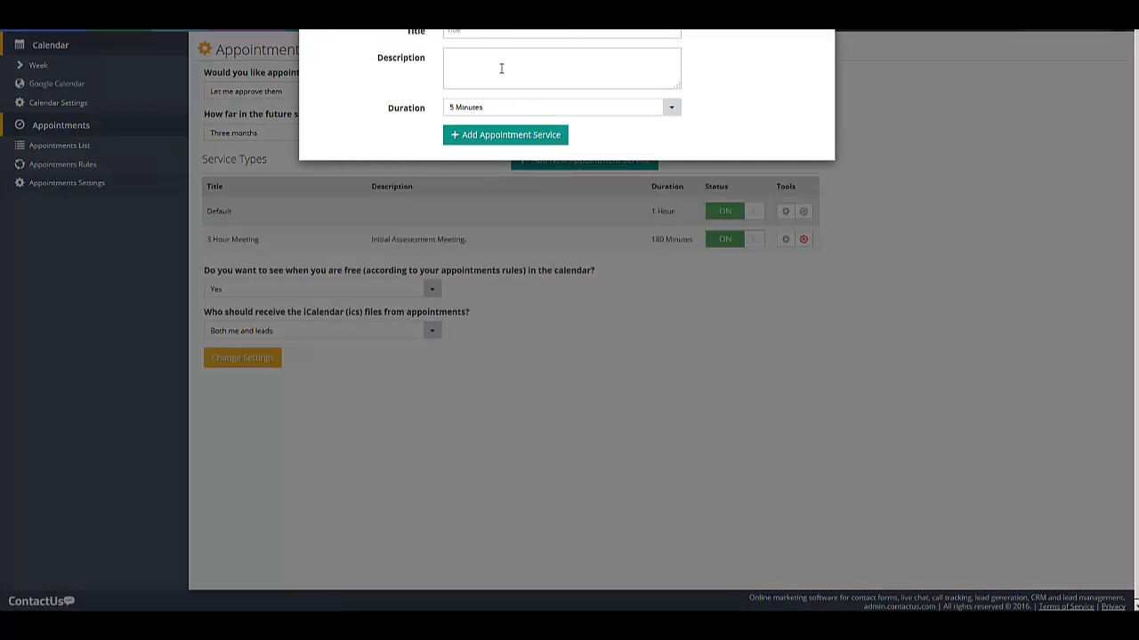
{"action": "type", "text": "1"}
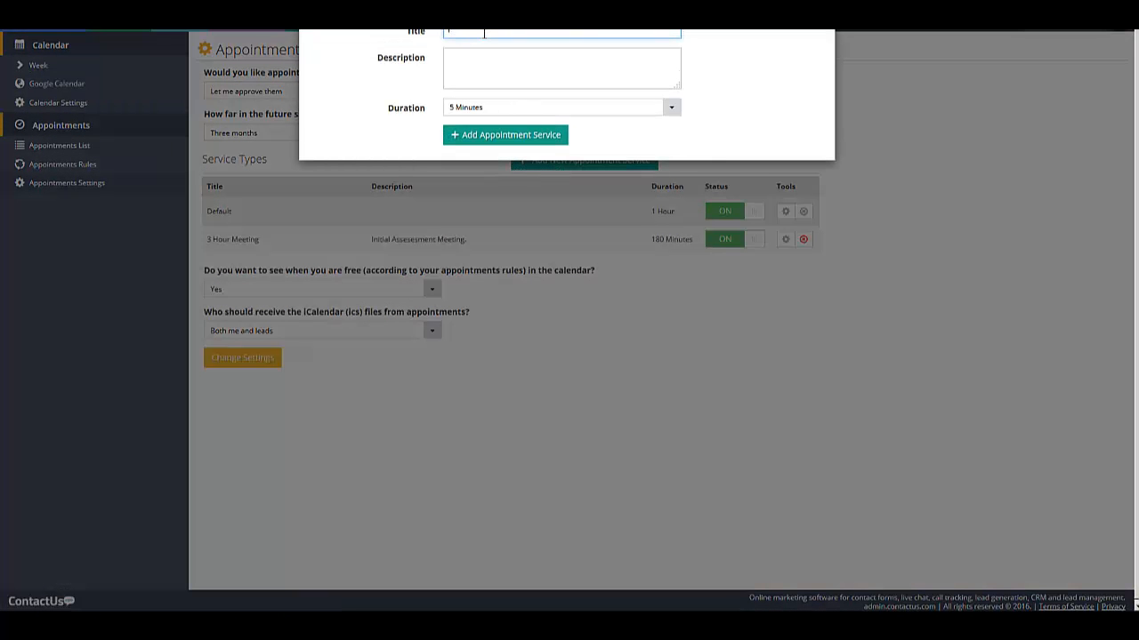
{"action": "type", "text": " Hr Meeting (Follow Up Meeting"}
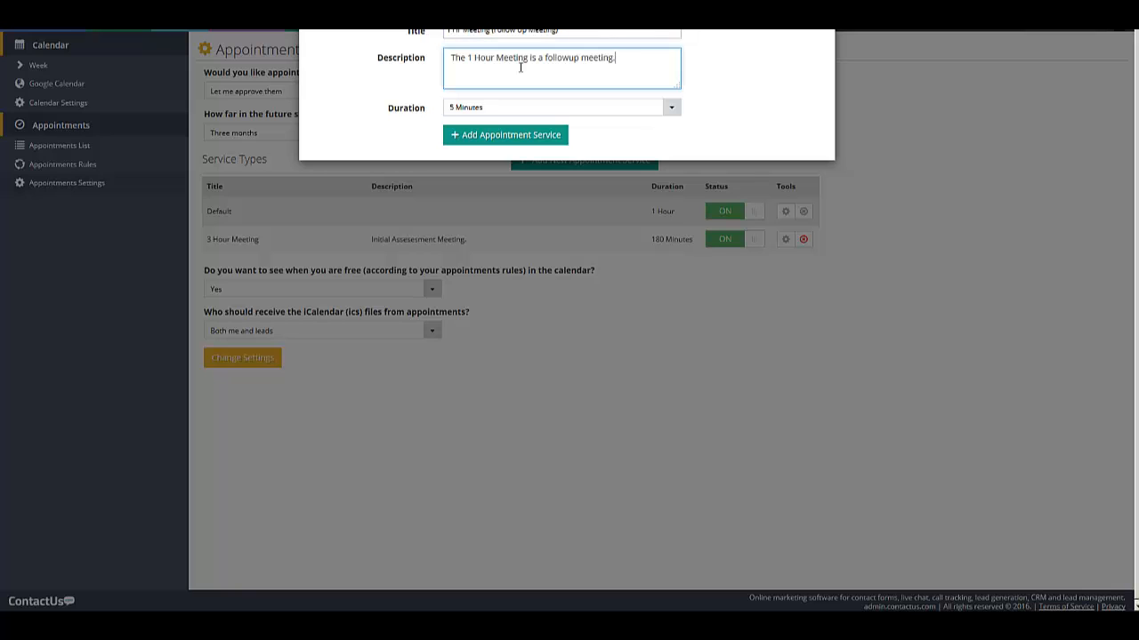
{"action": "left_click", "coordinate": [675, 111]}
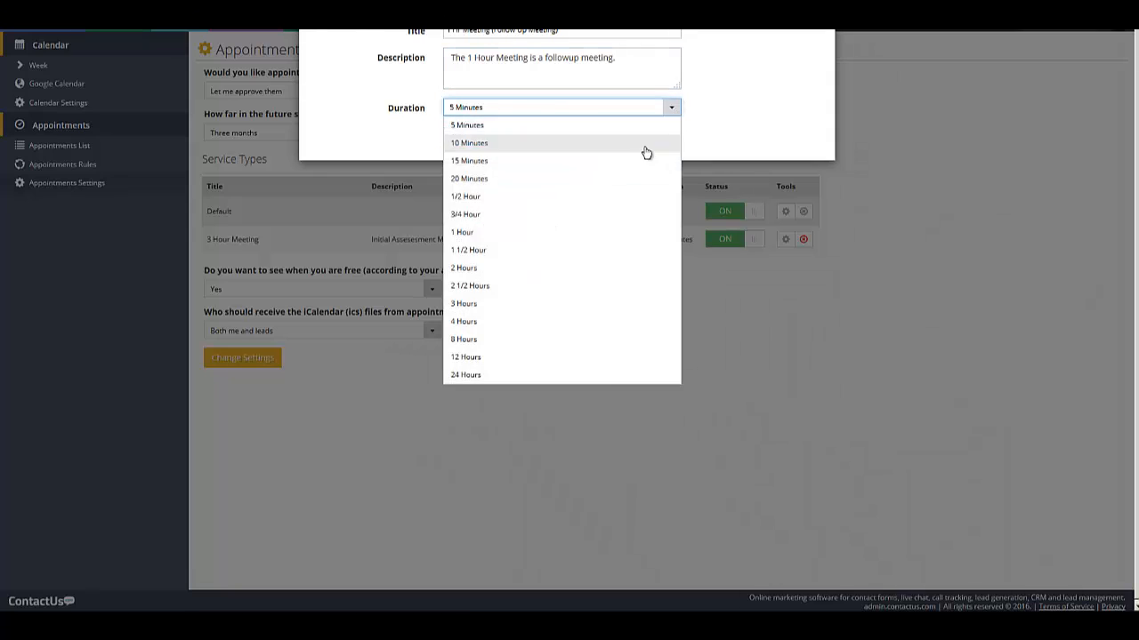
{"action": "left_click", "coordinate": [570, 235]}
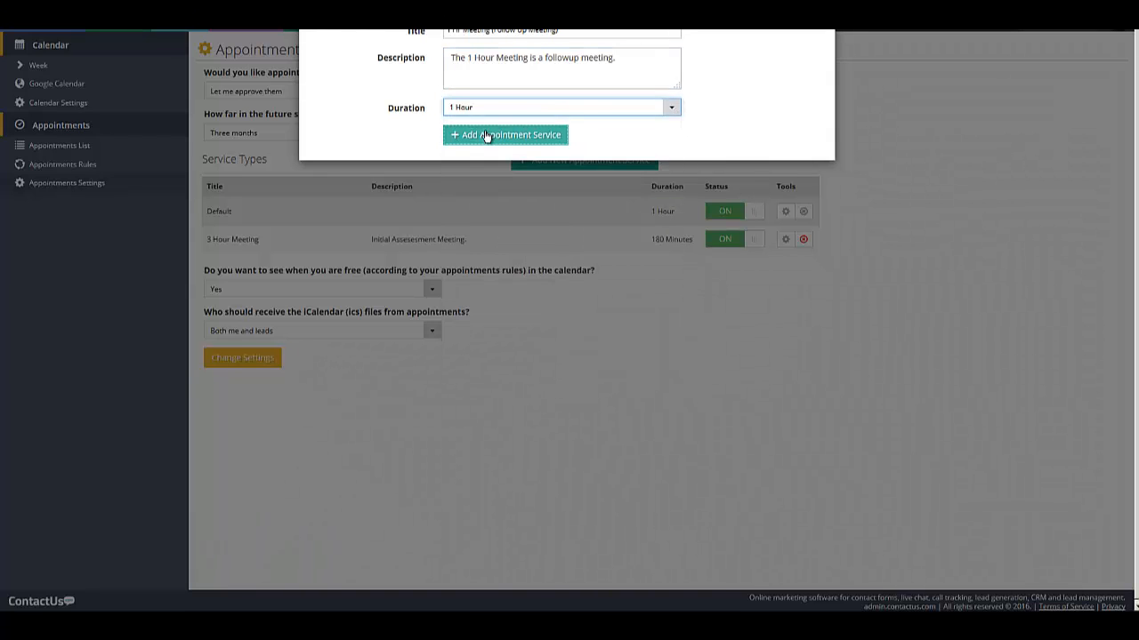
{"action": "left_click", "coordinate": [489, 132]}
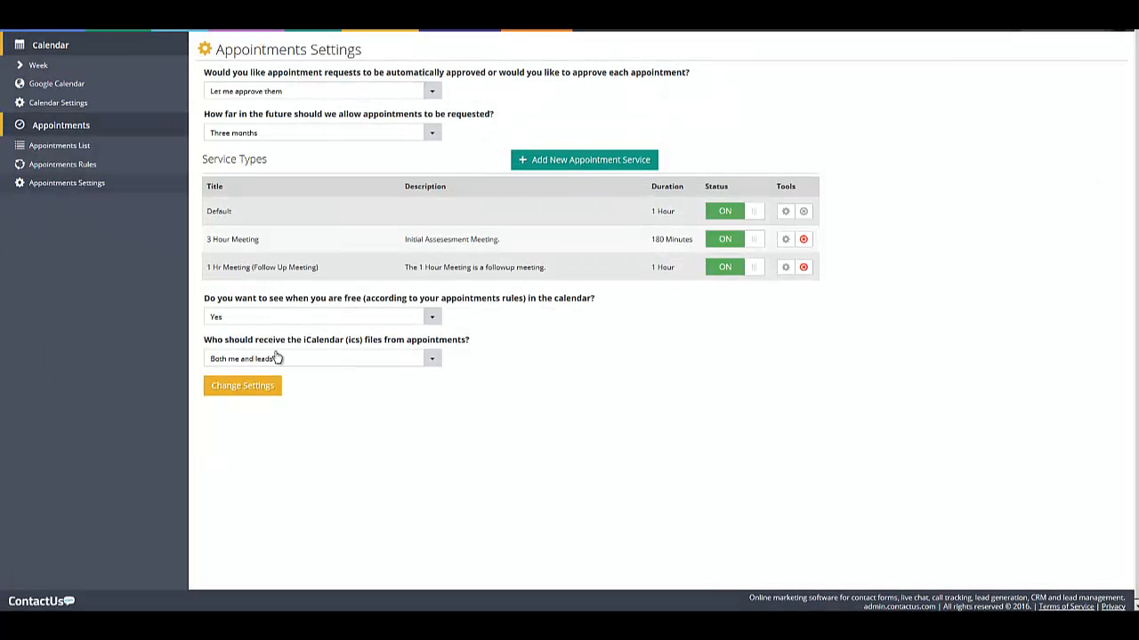
Save the appointment settings, with request approval on "Let me approve them" and the booking window on "Three months"
{"action": "left_click", "coordinate": [243, 386]}
{"action": "left_click", "coordinate": [433, 93]}
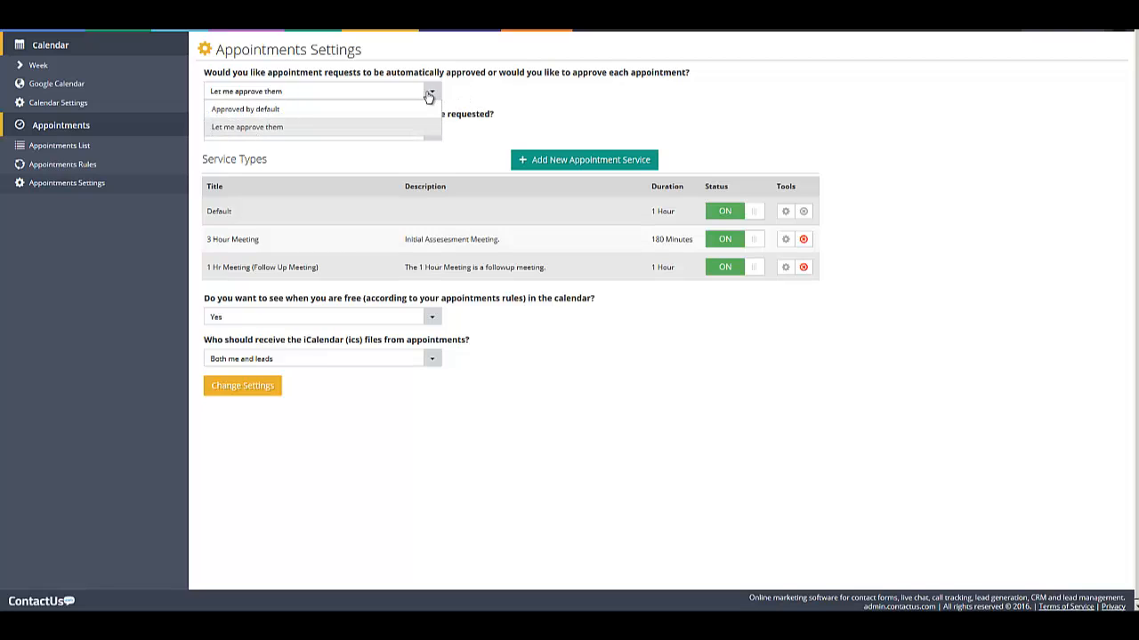
{"action": "left_click", "coordinate": [248, 128]}
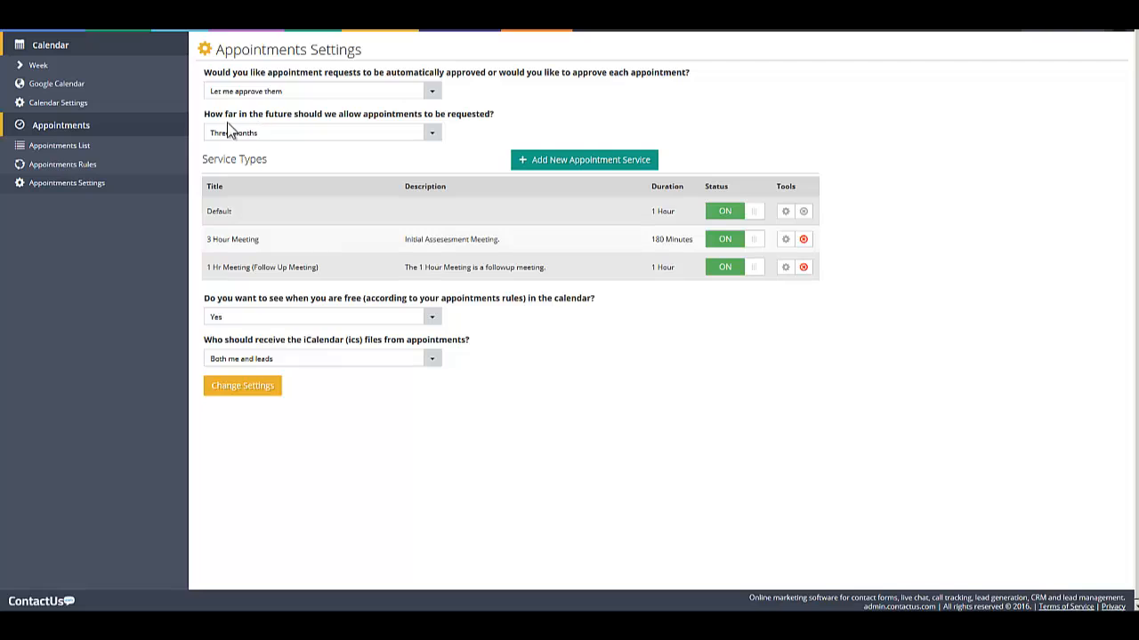
{"action": "left_click", "coordinate": [434, 135]}
{"action": "left_click", "coordinate": [434, 134]}
{"action": "left_click", "coordinate": [432, 134]}
{"action": "left_click", "coordinate": [430, 134]}
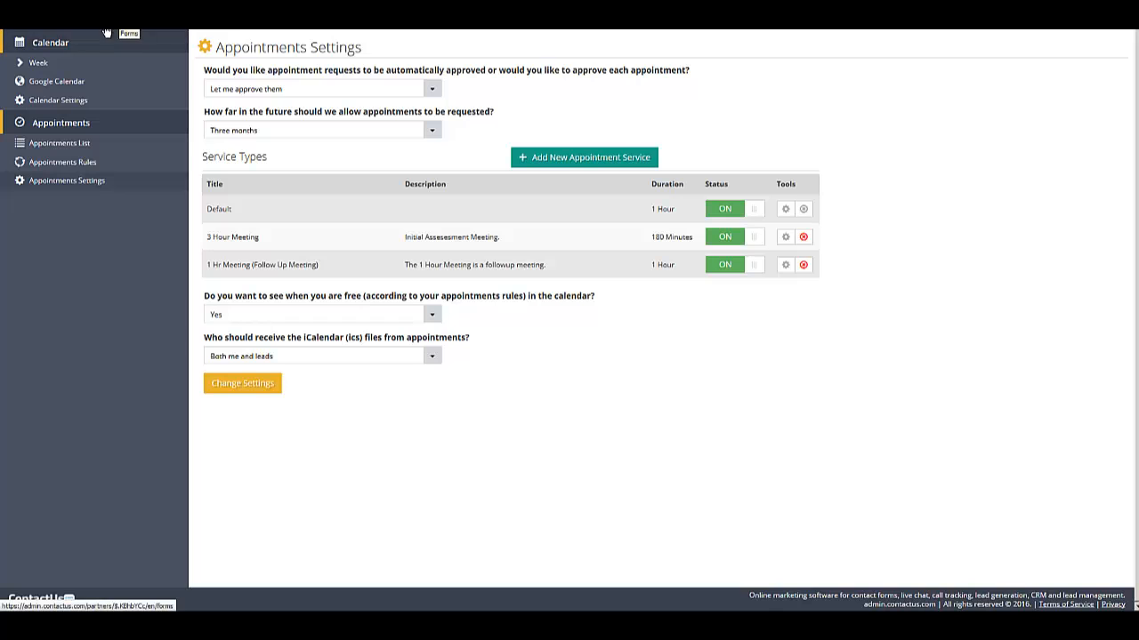
Create a new appointment rule for the "3 Hour Meeting" service type with a Weekly period
{"action": "left_click", "coordinate": [59, 161]}
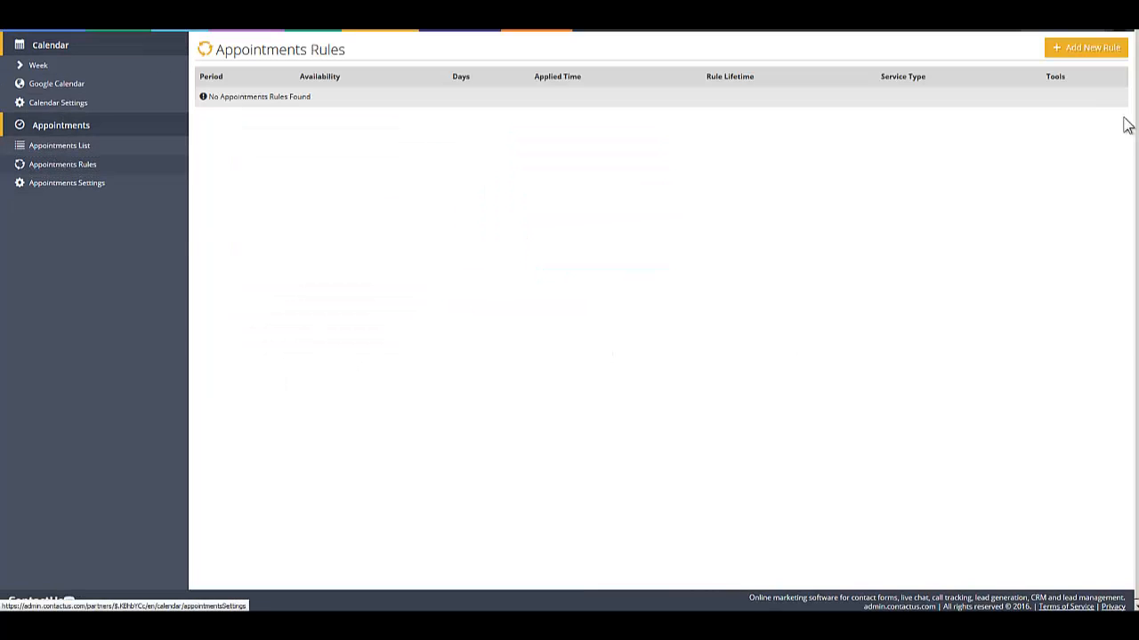
{"action": "left_click", "coordinate": [1098, 49]}
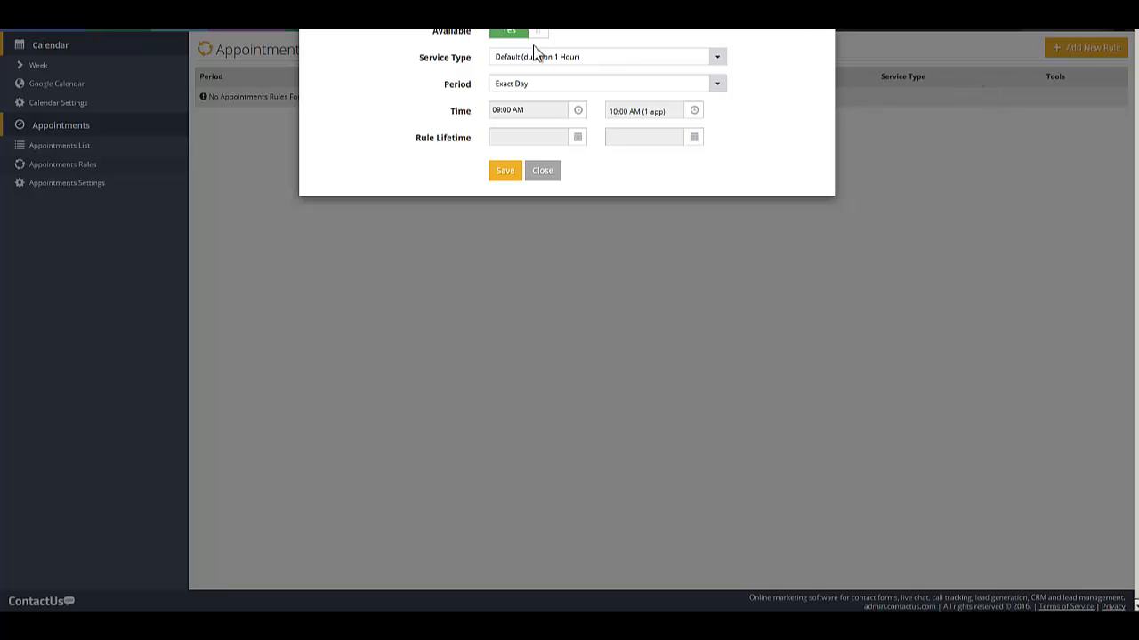
{"action": "left_click", "coordinate": [716, 57]}
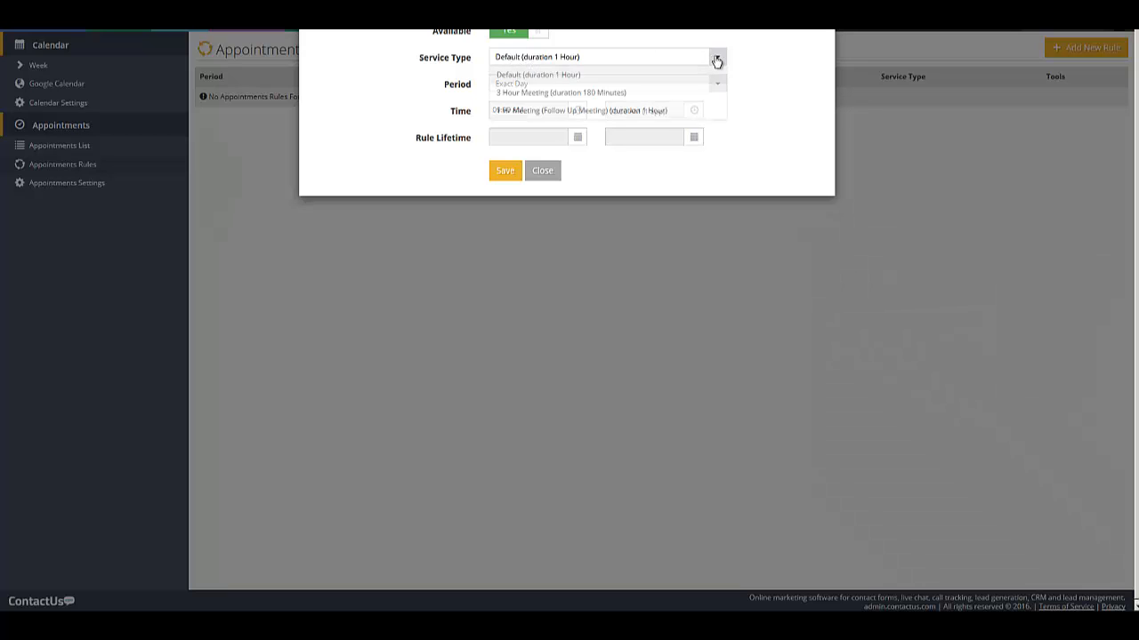
{"action": "left_click", "coordinate": [510, 94]}
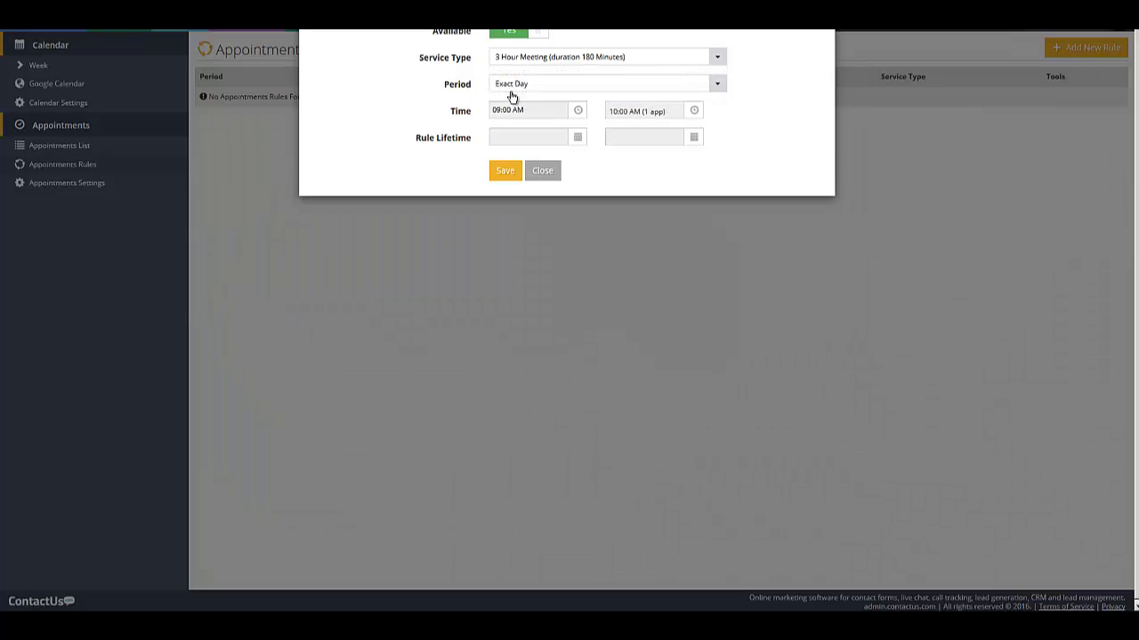
{"action": "left_click", "coordinate": [721, 88]}
{"action": "left_click", "coordinate": [720, 87]}
{"action": "left_click", "coordinate": [720, 87]}
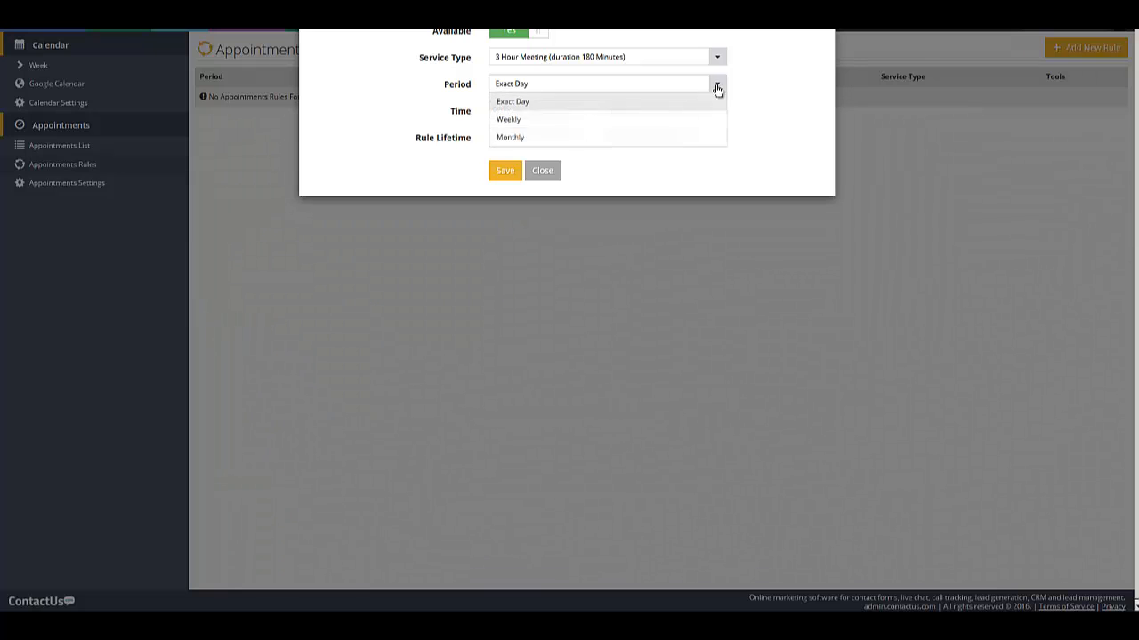
{"action": "left_click", "coordinate": [701, 127]}
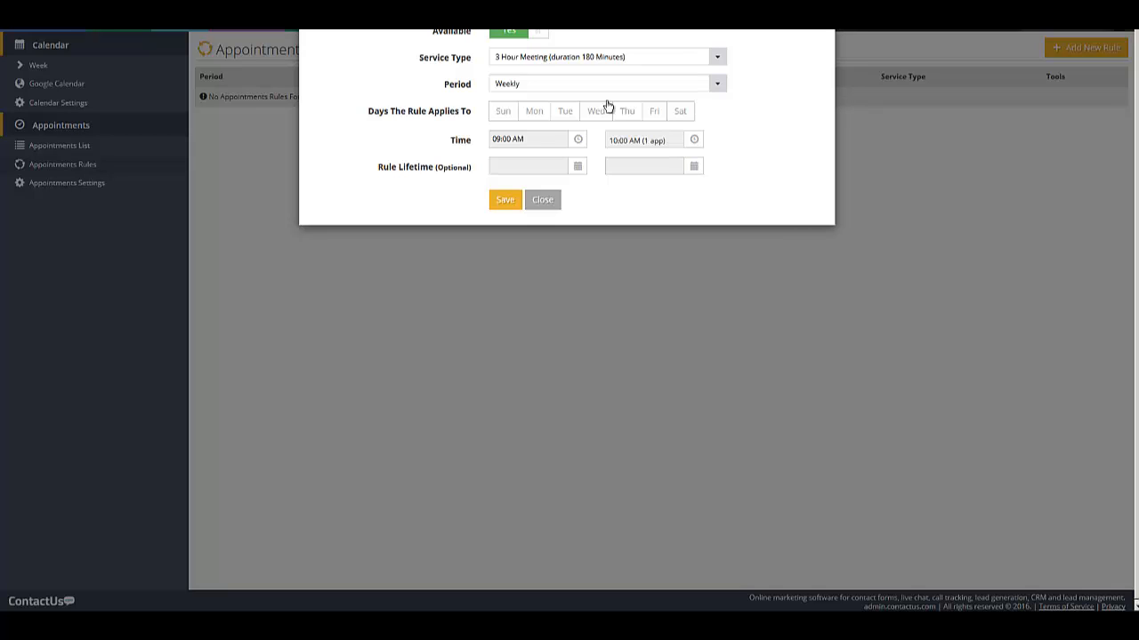
Apply the 3 Hour Meeting rule to Tuesday, Wednesday and Thursday only
{"action": "left_click", "coordinate": [534, 113]}
{"action": "left_click", "coordinate": [563, 114]}
{"action": "left_click", "coordinate": [602, 115]}
{"action": "left_click", "coordinate": [628, 115]}
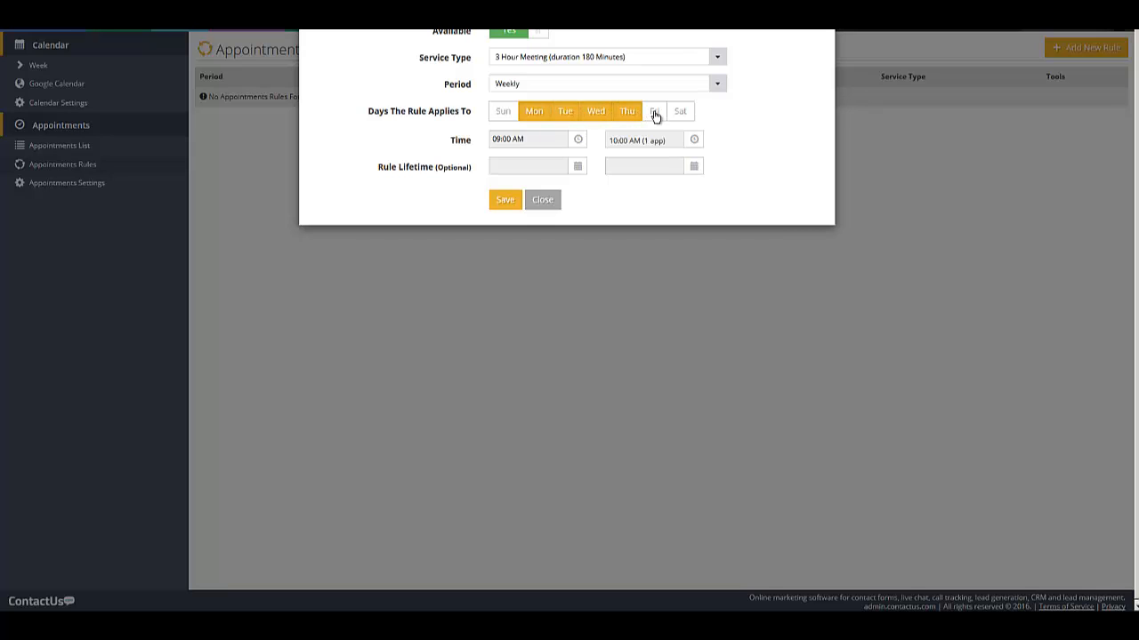
{"action": "left_click", "coordinate": [537, 114]}
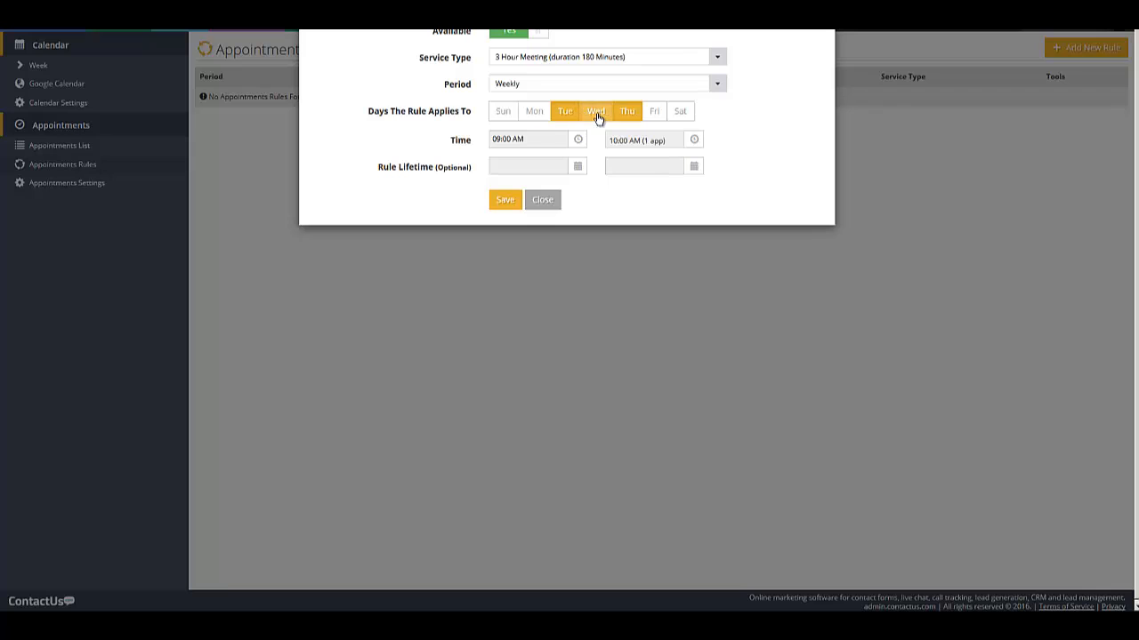
Set the rule's time range from 09:00 AM to 03:00 PM, allowing two appointments
{"action": "left_click", "coordinate": [532, 139]}
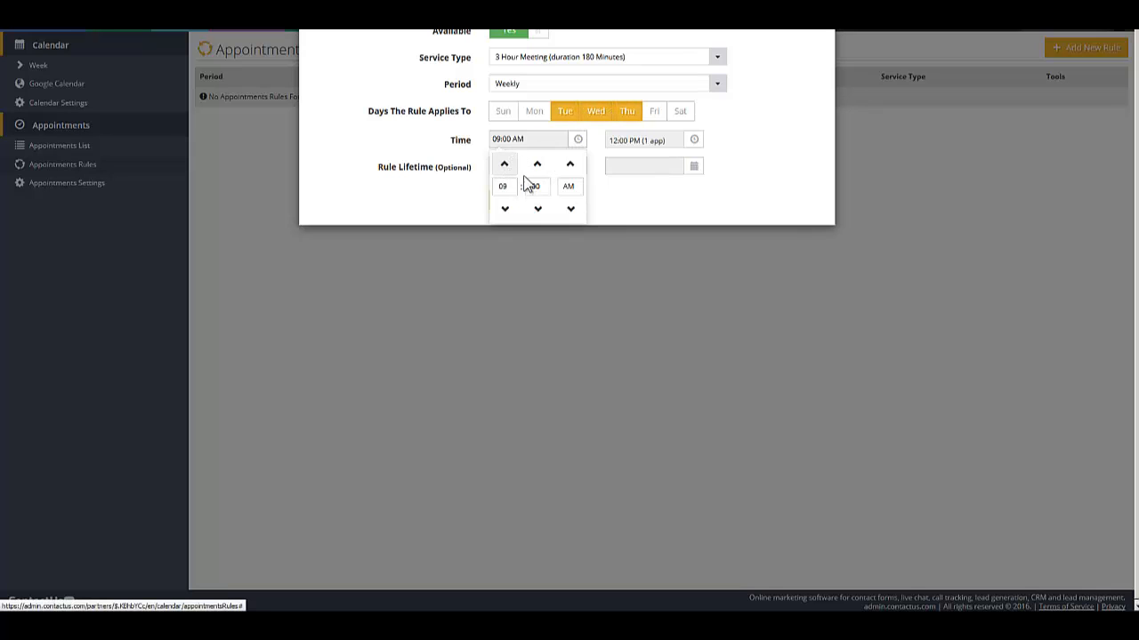
{"action": "left_click", "coordinate": [695, 141]}
{"action": "left_click", "coordinate": [640, 144]}
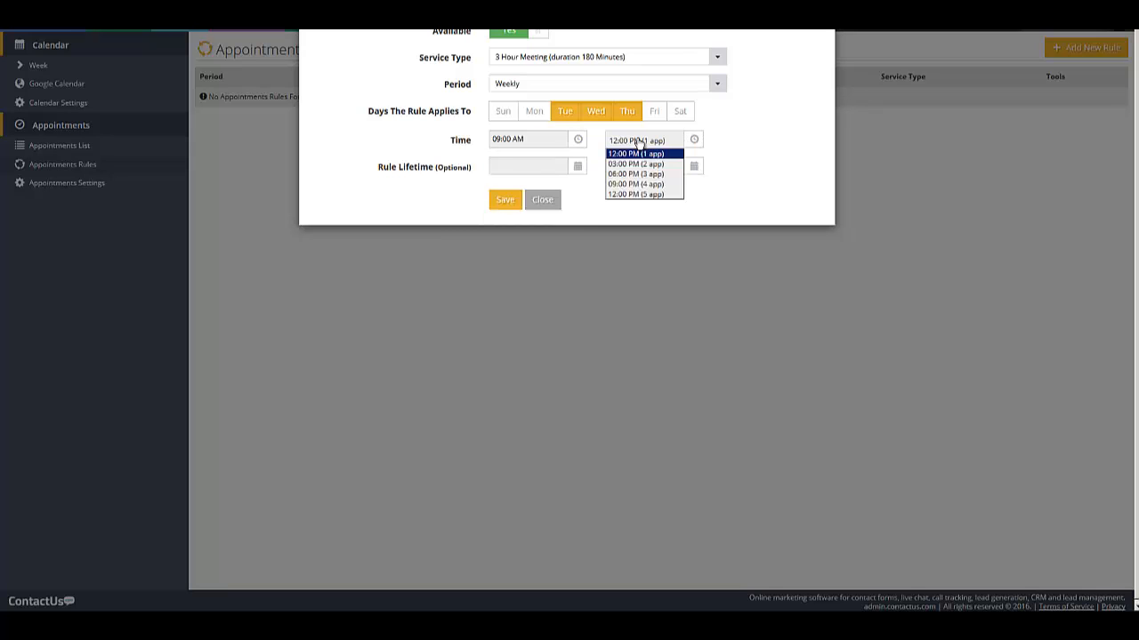
{"action": "left_click", "coordinate": [633, 165]}
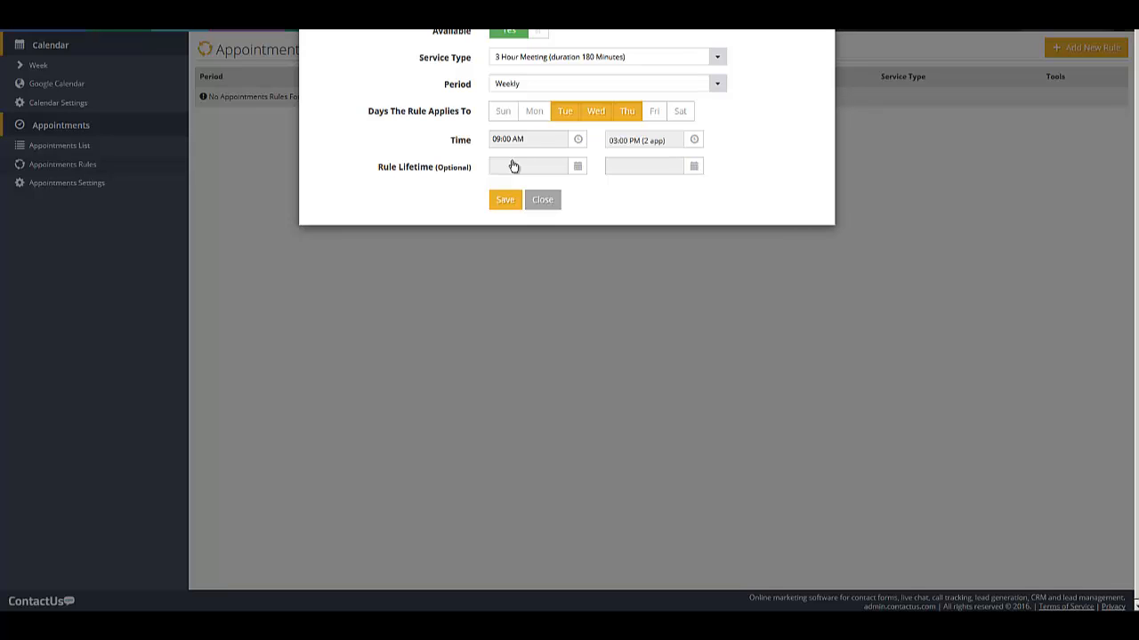
Set the rule lifetime from 03/02/2016 to 08/09/2016 and save the rule
{"action": "left_click", "coordinate": [575, 169]}
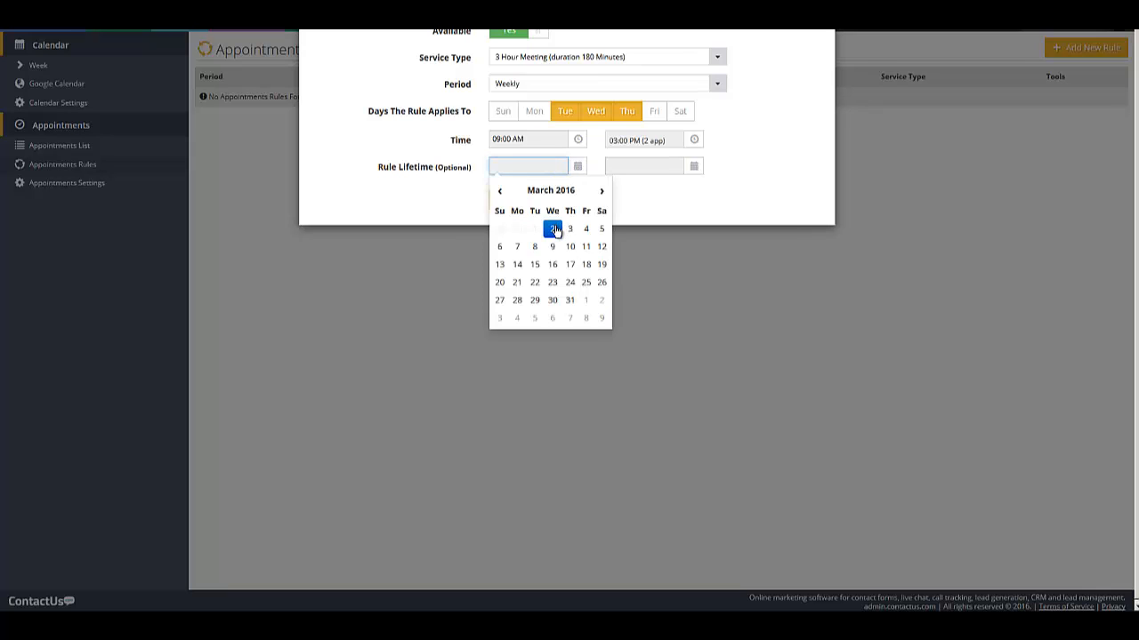
{"action": "left_click", "coordinate": [551, 229]}
{"action": "left_click", "coordinate": [693, 169]}
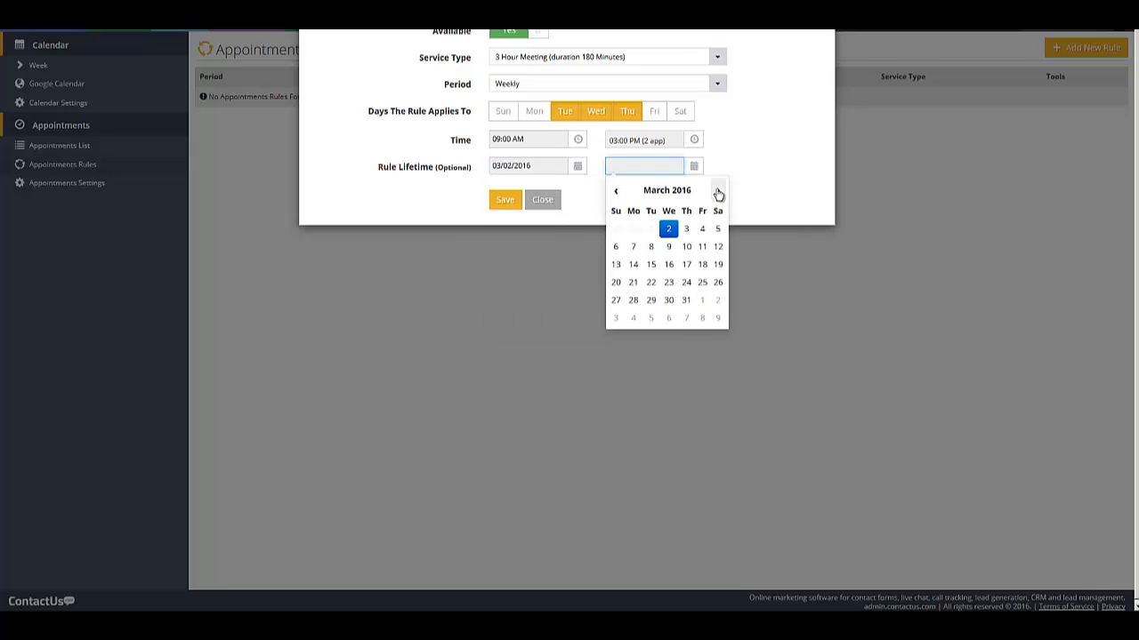
{"action": "left_click", "coordinate": [717, 190]}
{"action": "left_click", "coordinate": [717, 191]}
{"action": "left_click", "coordinate": [717, 190]}
{"action": "left_click", "coordinate": [717, 190]}
{"action": "left_click", "coordinate": [717, 190]}
{"action": "left_click", "coordinate": [652, 250]}
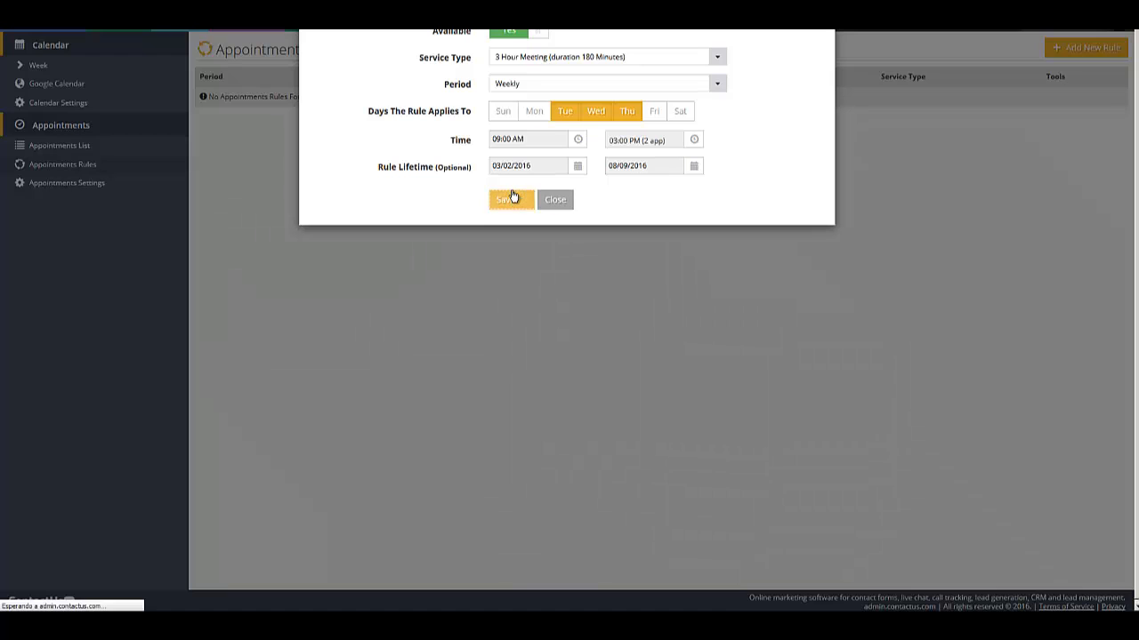
{"action": "left_click", "coordinate": [511, 200]}
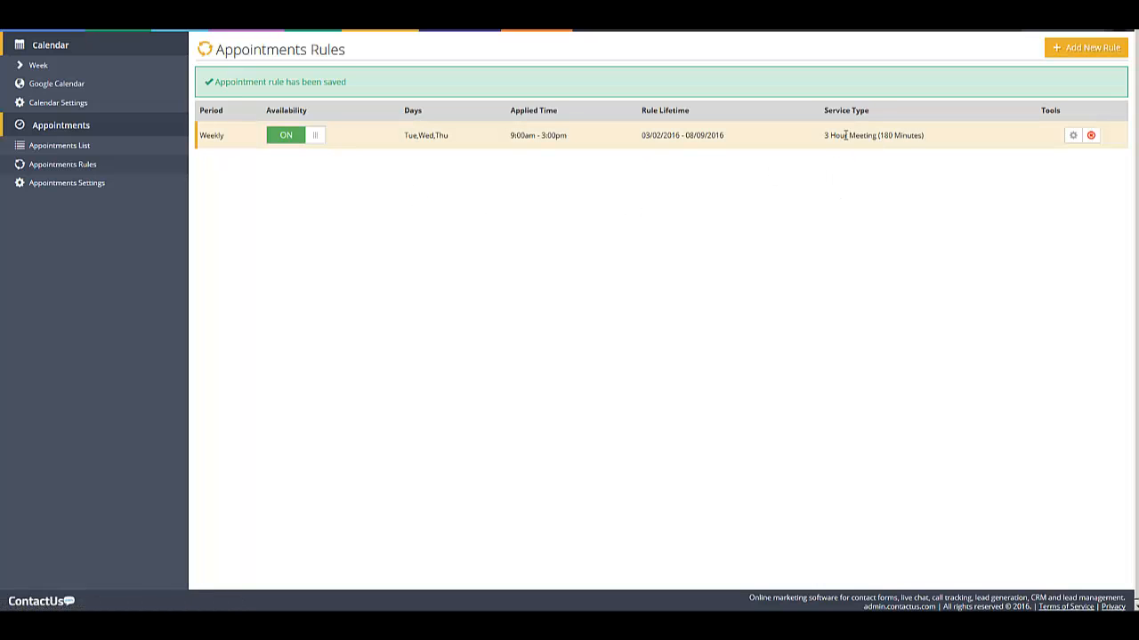
Create a new Weekly rule for the "1 Hr Meeting (Follow Up Meeting)" service type, applied to Monday and Friday
{"action": "left_click", "coordinate": [1060, 44]}
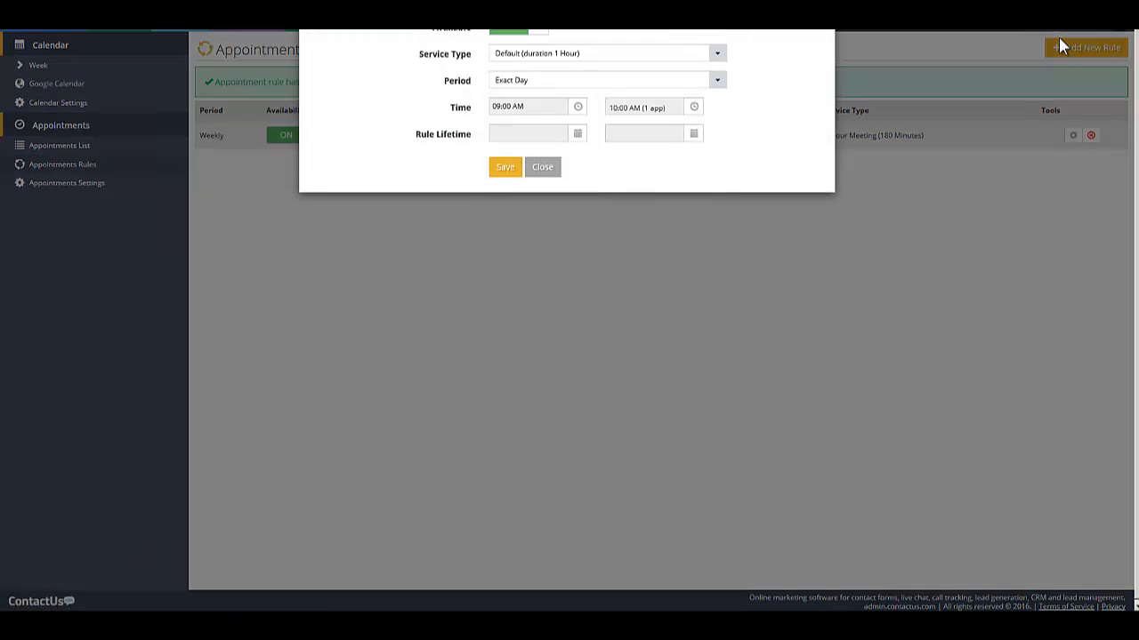
{"action": "left_click", "coordinate": [715, 58]}
{"action": "left_click", "coordinate": [546, 111]}
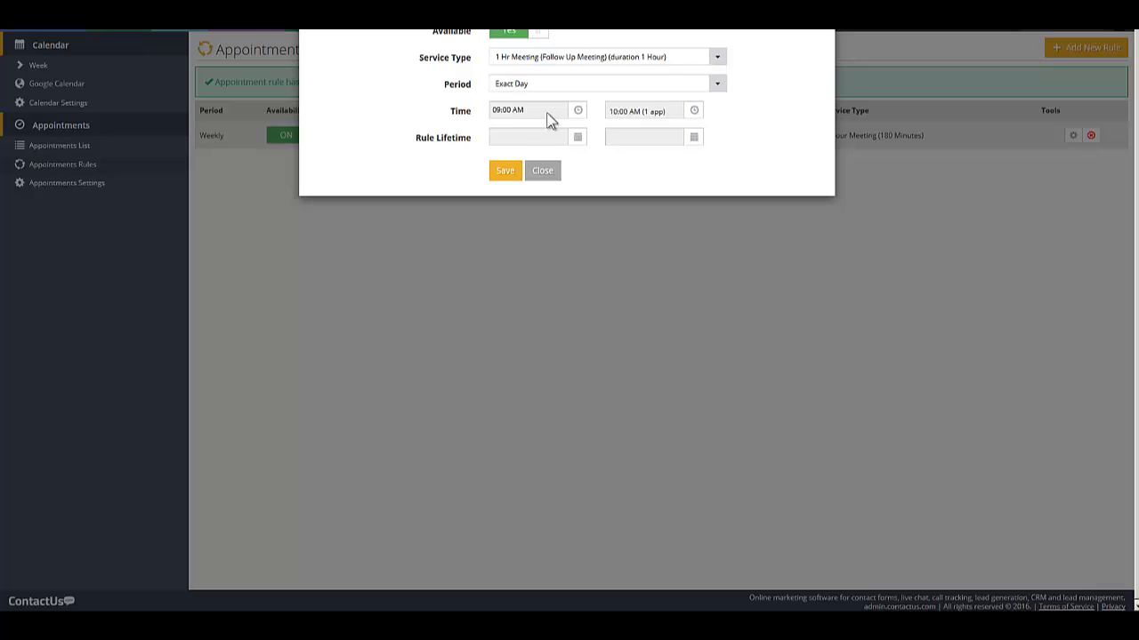
{"action": "left_click", "coordinate": [716, 85]}
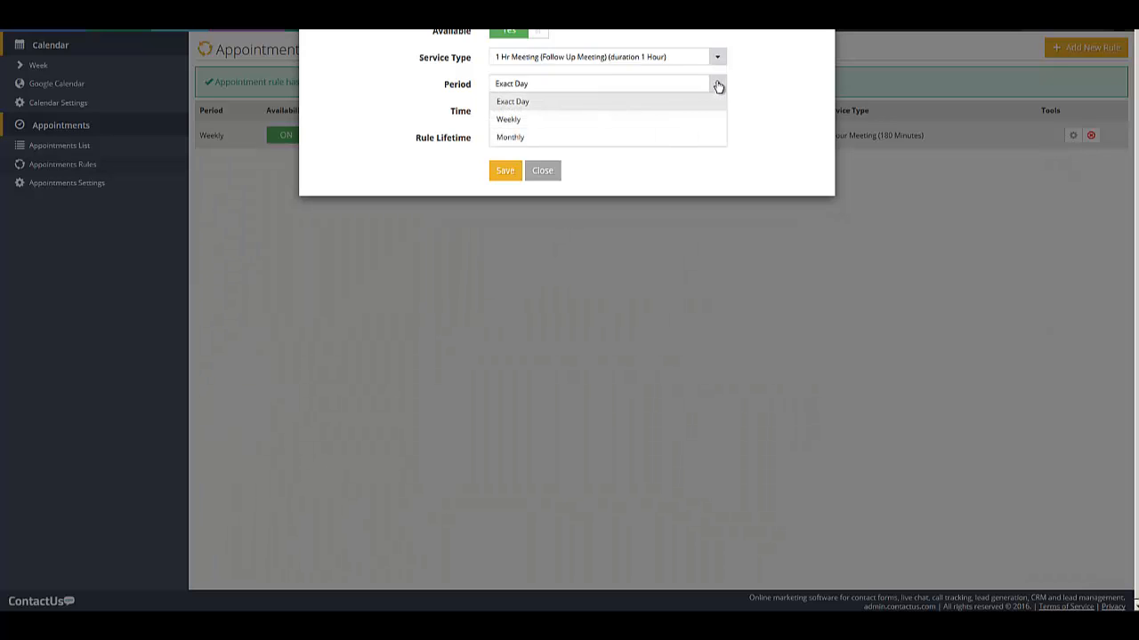
{"action": "left_click", "coordinate": [650, 120]}
{"action": "left_click", "coordinate": [542, 114]}
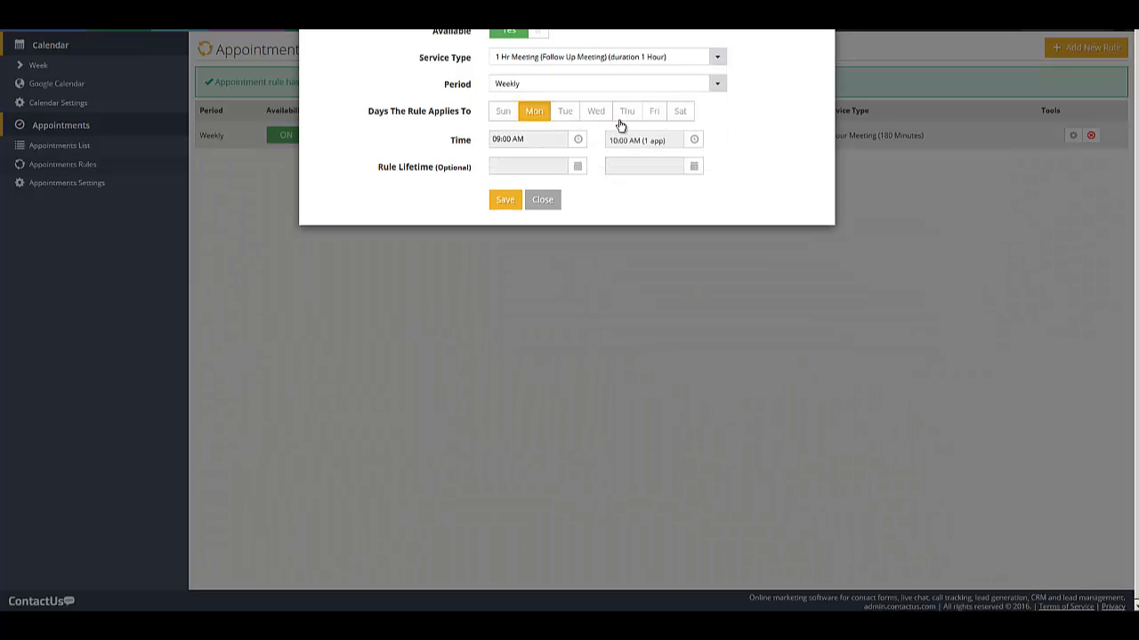
{"action": "left_click", "coordinate": [652, 115]}
Set the follow-up meeting rule's time range from 09:00 AM to 04:00 PM and save the rule
{"action": "left_click", "coordinate": [579, 142]}
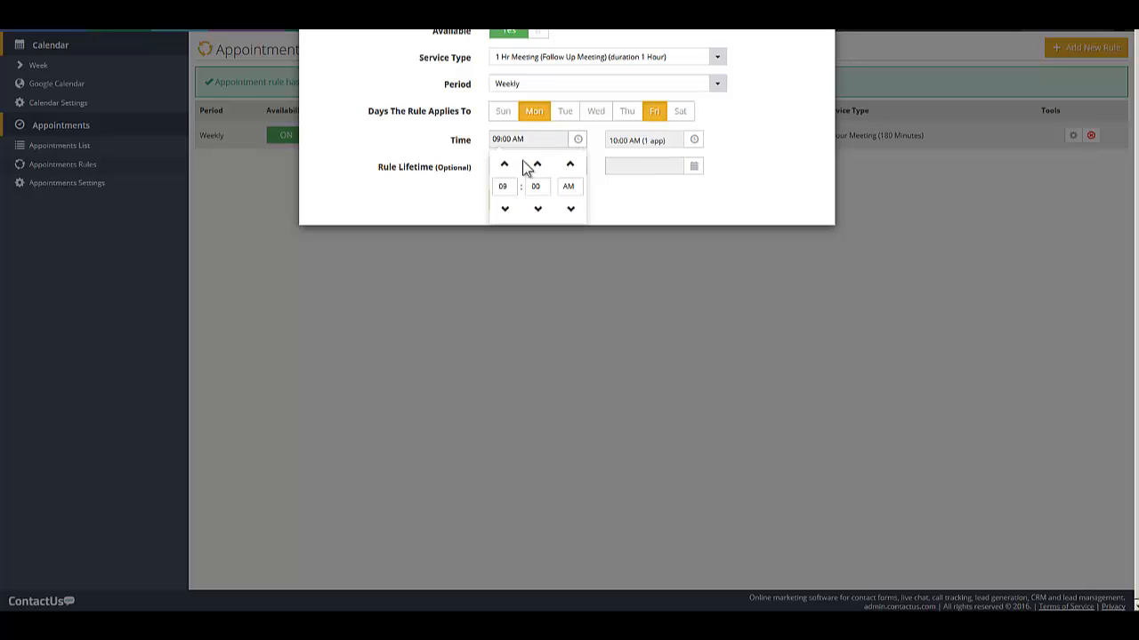
{"action": "left_click", "coordinate": [693, 140]}
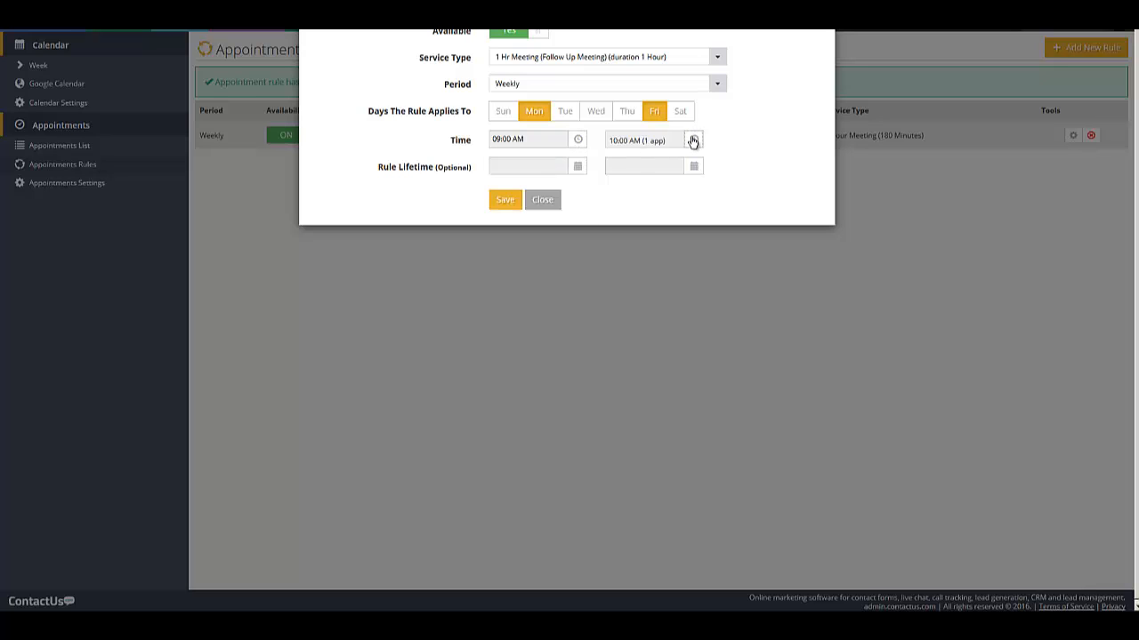
{"action": "left_click", "coordinate": [673, 141]}
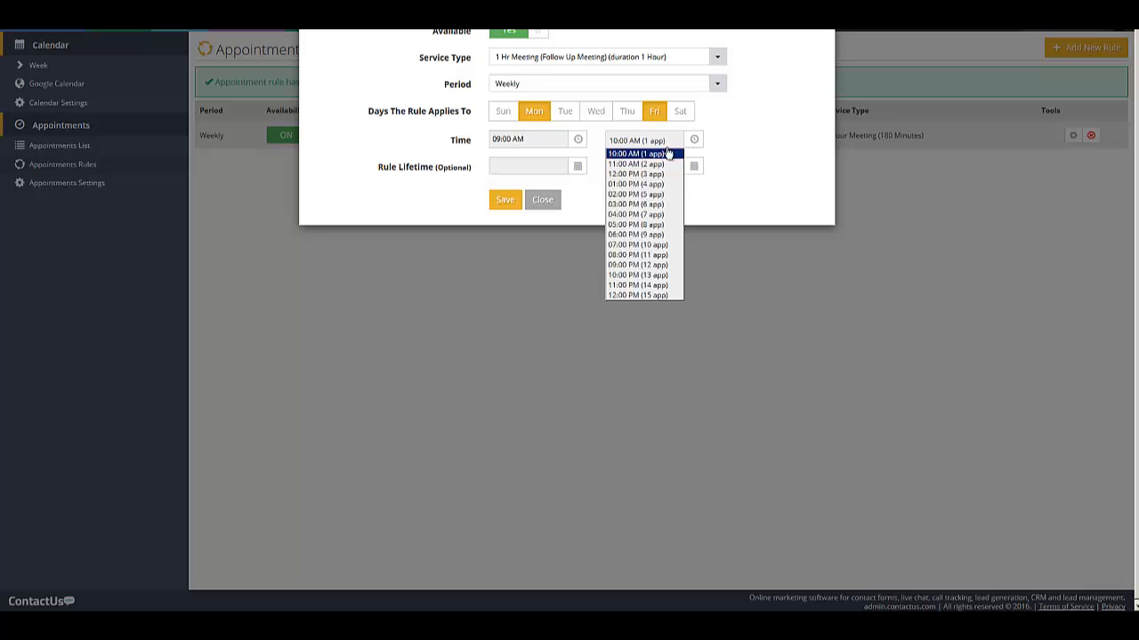
{"action": "left_click", "coordinate": [644, 215]}
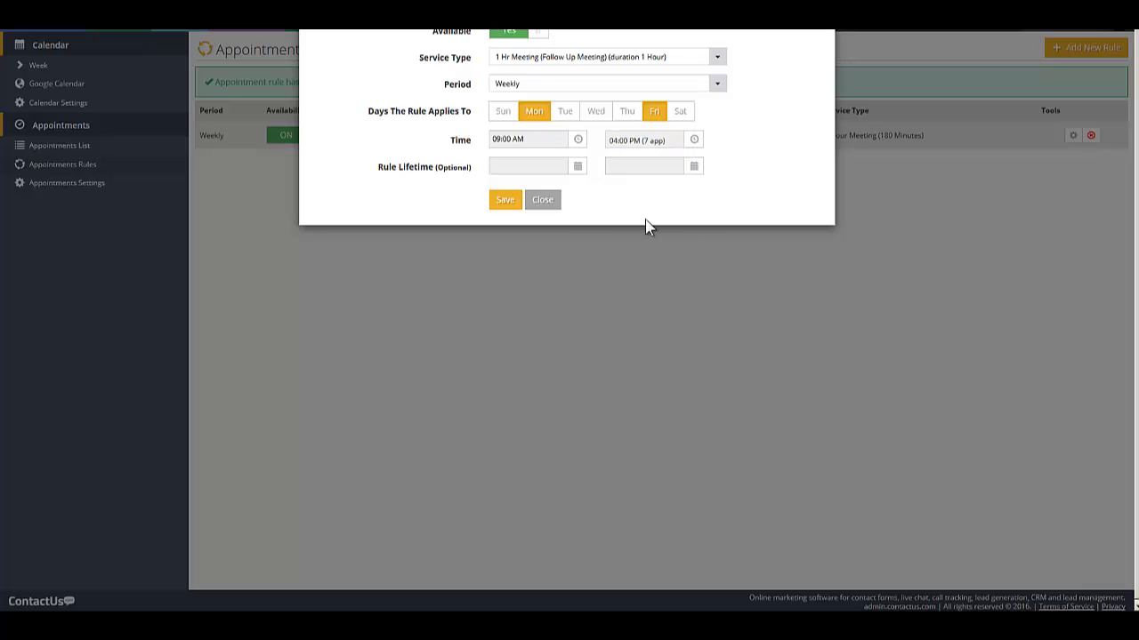
{"action": "left_click", "coordinate": [506, 201]}
{"action": "left_click", "coordinate": [508, 204]}
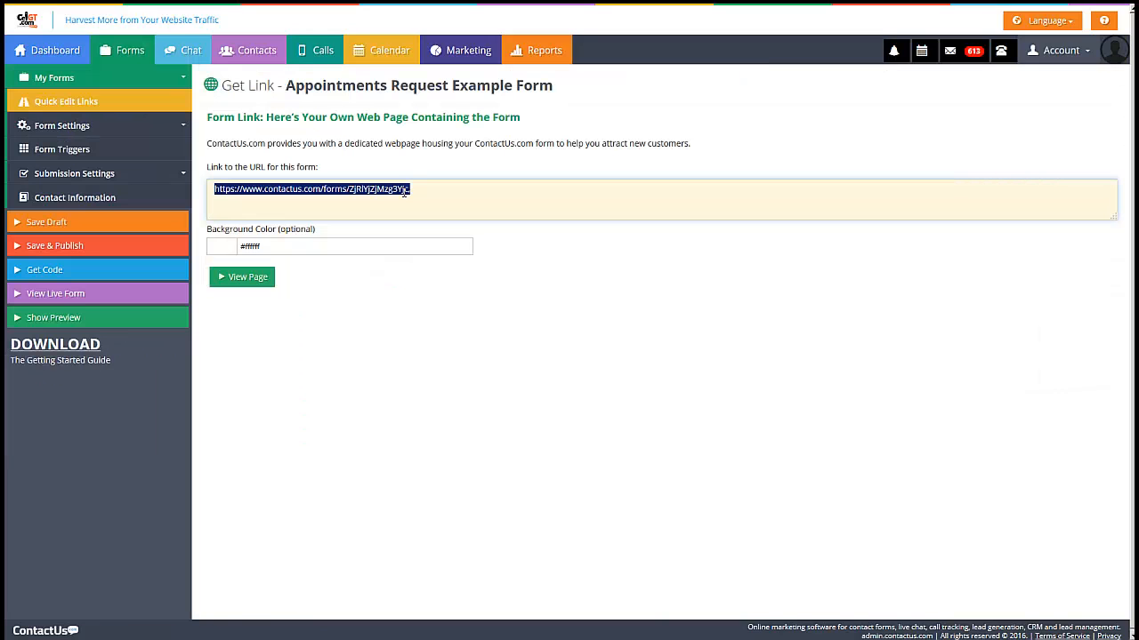
Copy the link of the Appointments Request Example Form and open it in a new browser tab
{"action": "right_click", "coordinate": [405, 191]}
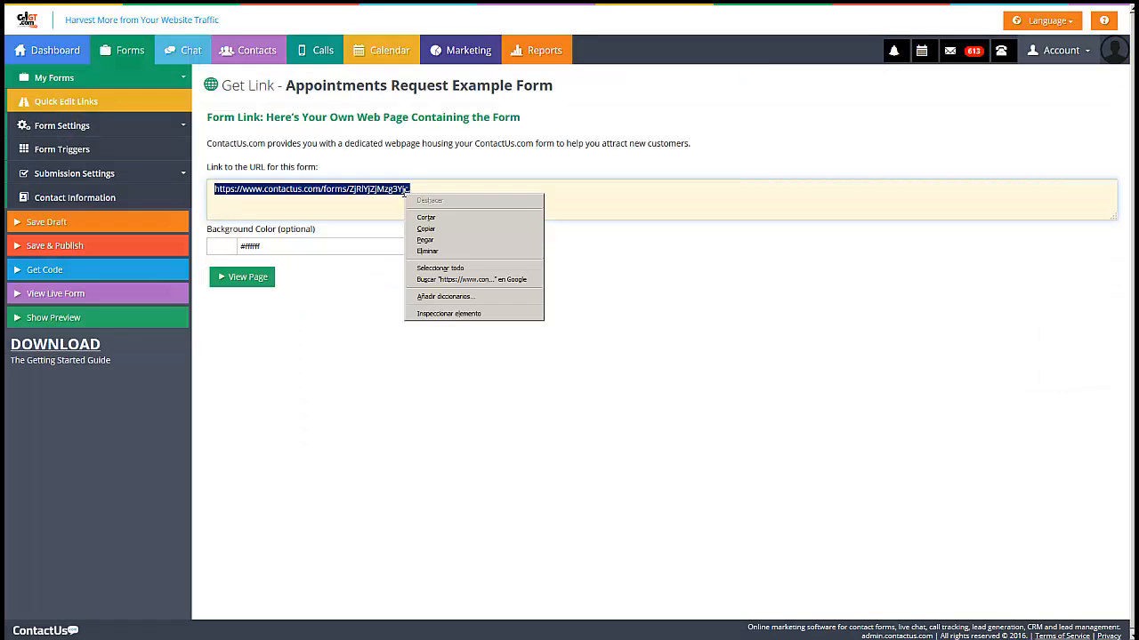
{"action": "left_click", "coordinate": [427, 236]}
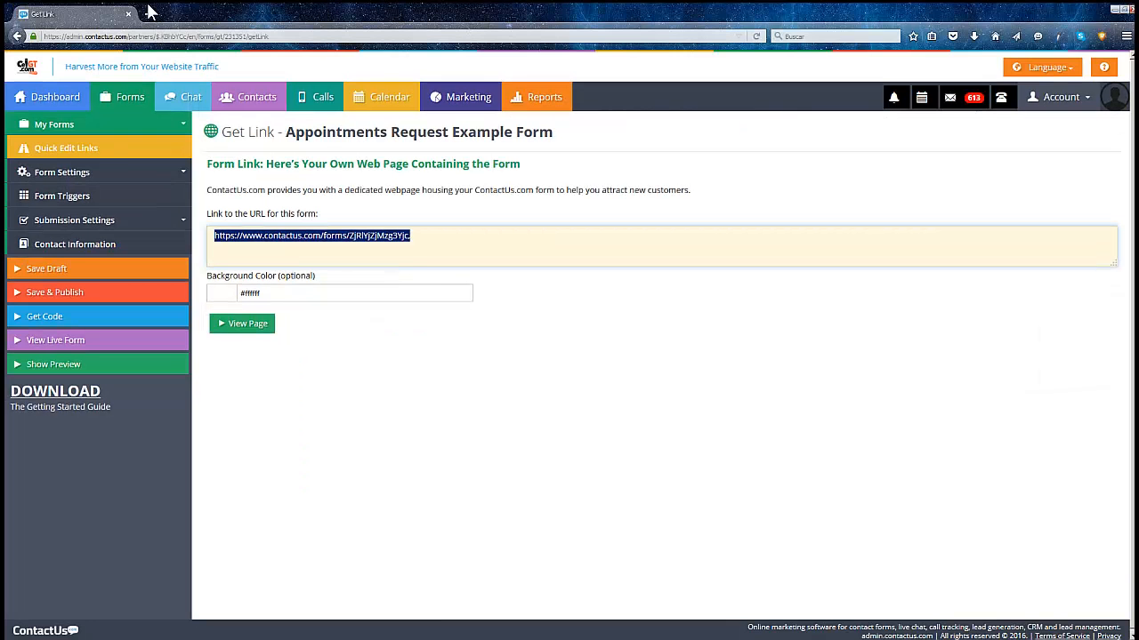
{"action": "left_click", "coordinate": [148, 13]}
{"action": "right_click", "coordinate": [143, 38]}
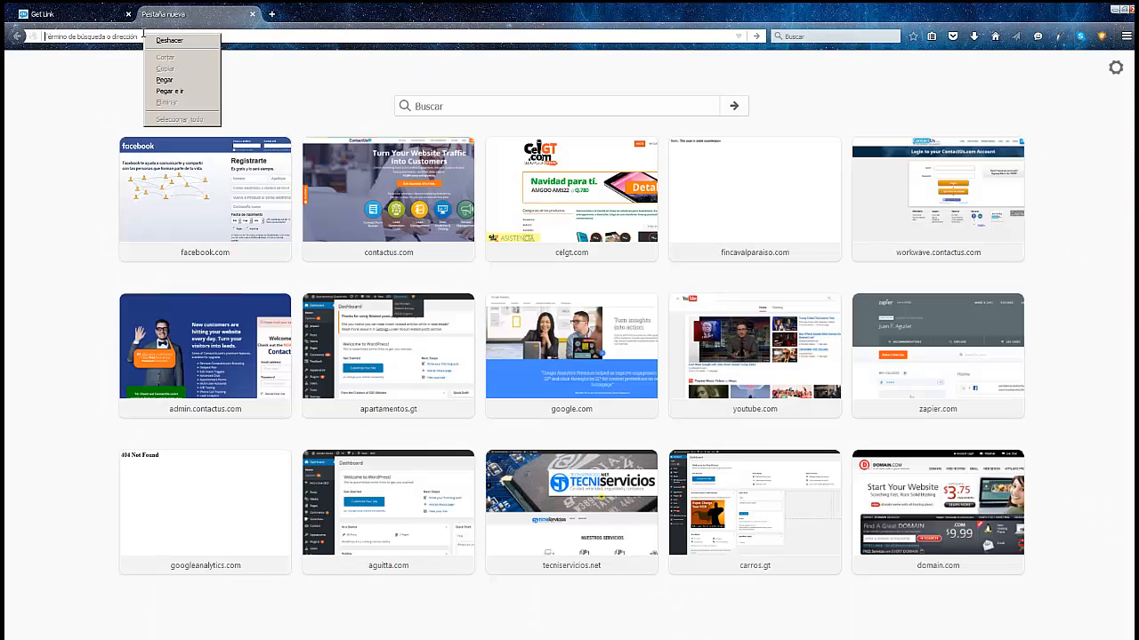
{"action": "left_click", "coordinate": [171, 87]}
{"action": "left_click", "coordinate": [169, 87]}
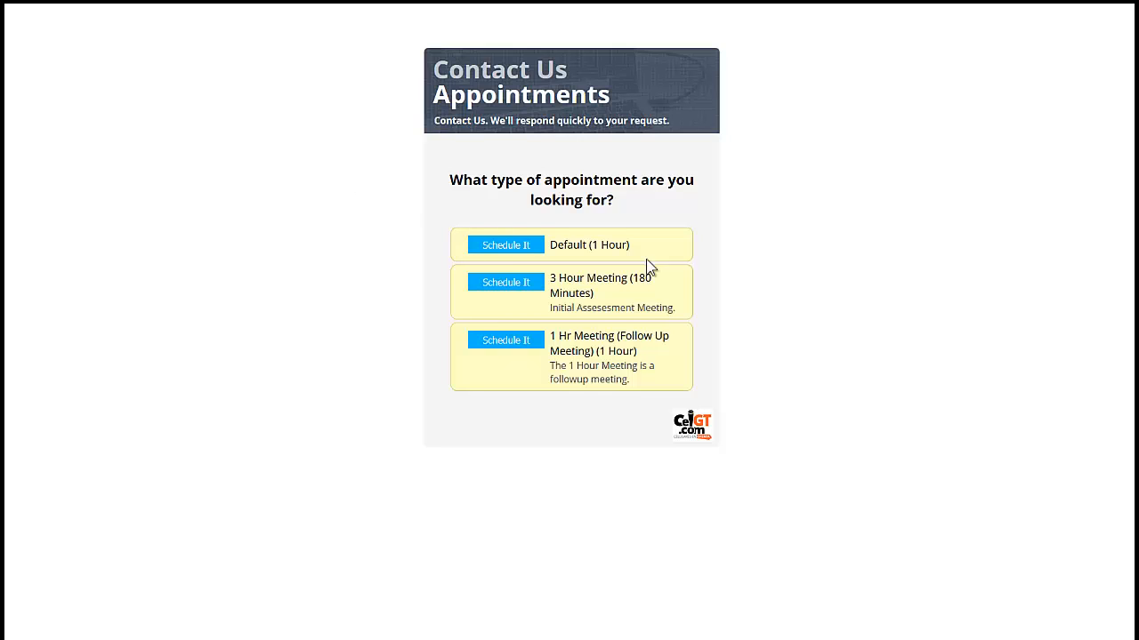
Review the appointment types offered on the live form, from the default to the 3-hour and 1-hour meetings
{"action": "left_click_drag", "start_coordinate": [548, 243], "coordinate": [650, 247]}
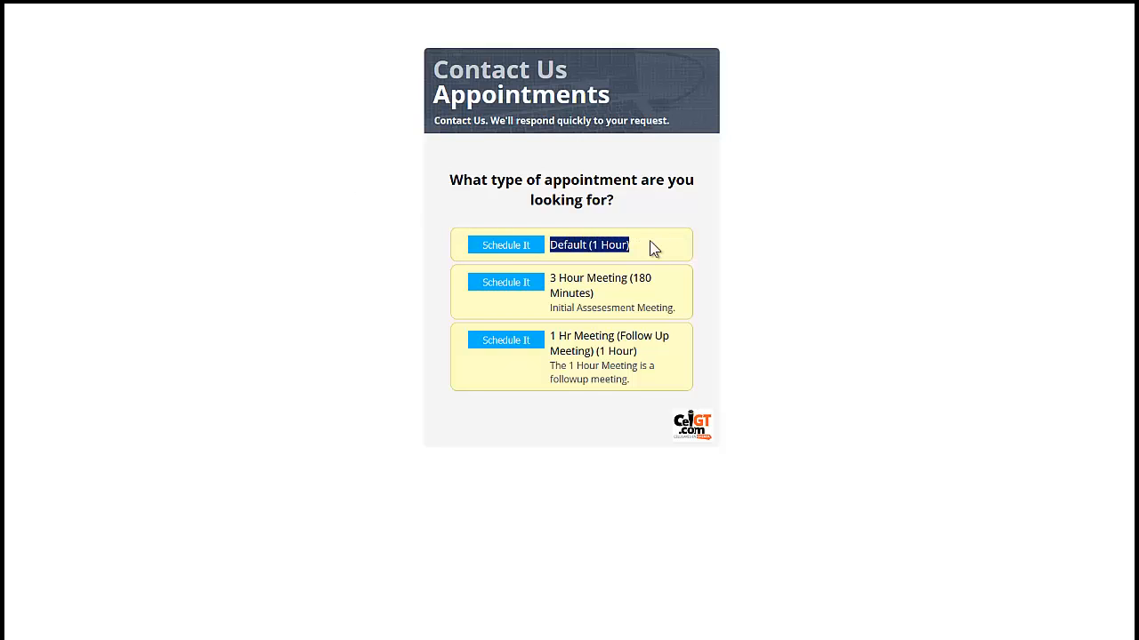
{"action": "left_click", "coordinate": [669, 245]}
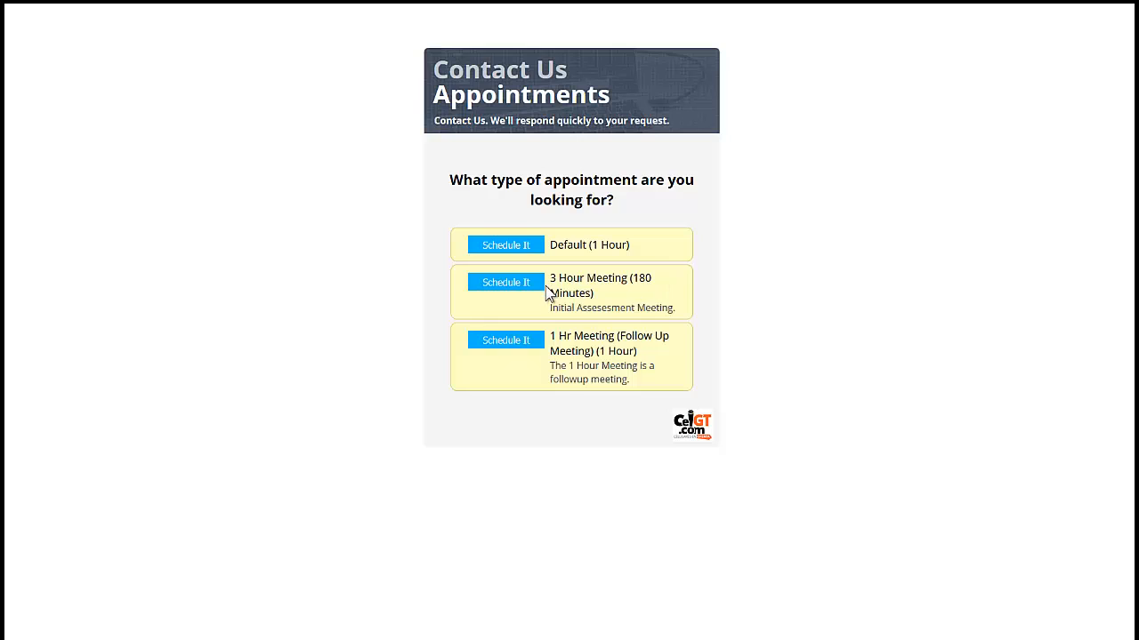
{"action": "left_click_drag", "start_coordinate": [549, 279], "coordinate": [599, 299]}
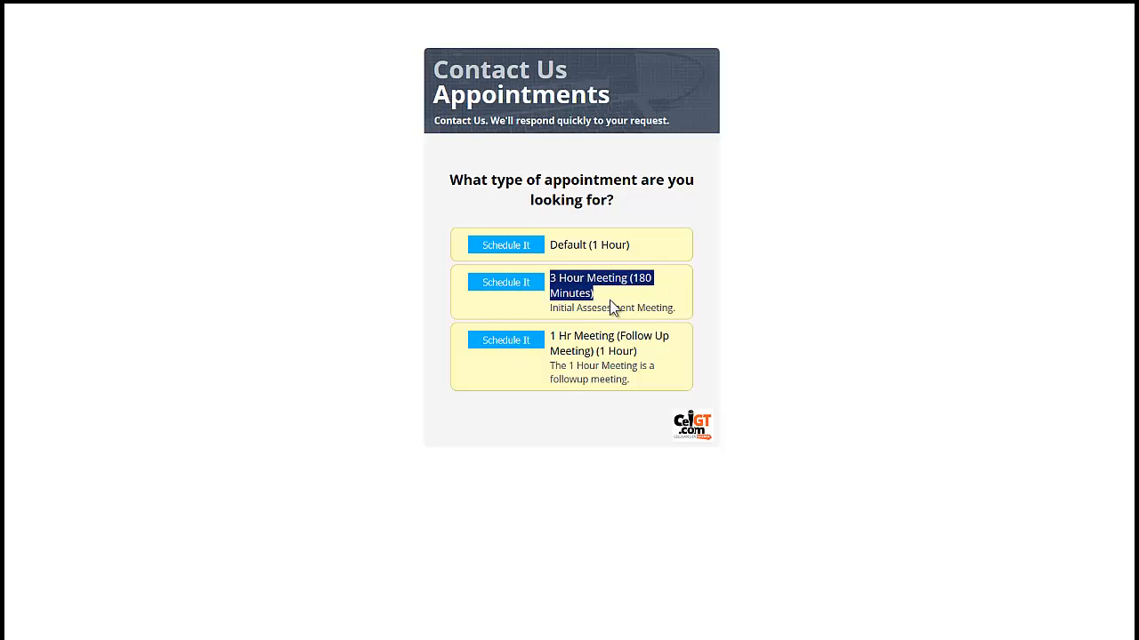
{"action": "left_click", "coordinate": [607, 303]}
{"action": "left_click_drag", "start_coordinate": [549, 336], "coordinate": [615, 338]}
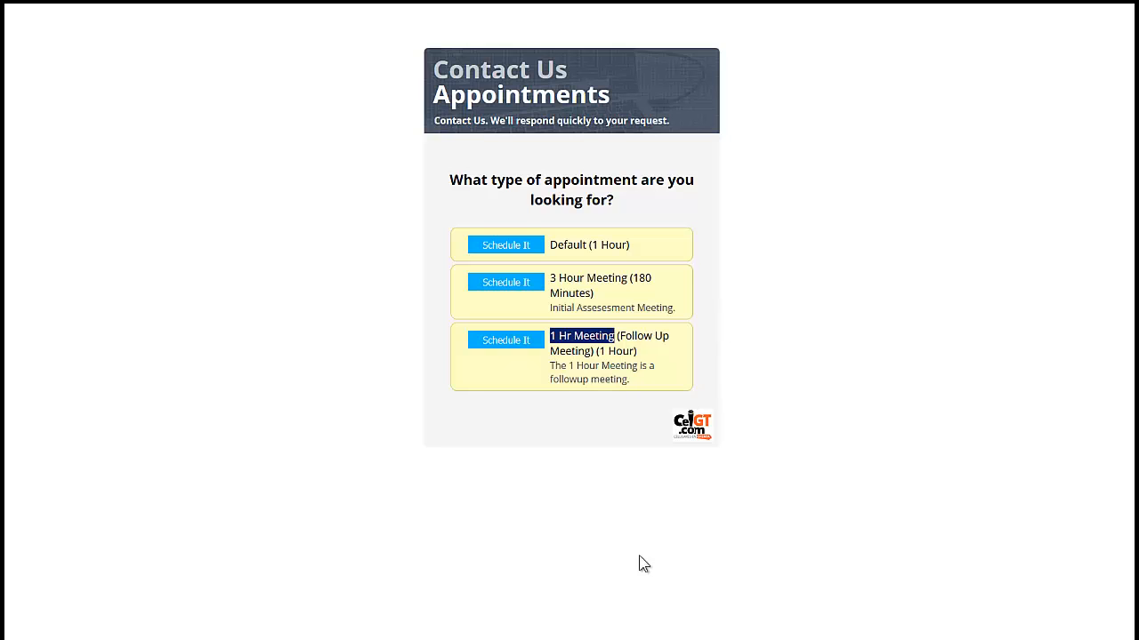
Compare the Contact Us and Appointments views of the live form, returning to the Appointments view
{"action": "left_click", "coordinate": [528, 71]}
{"action": "left_click", "coordinate": [526, 89]}
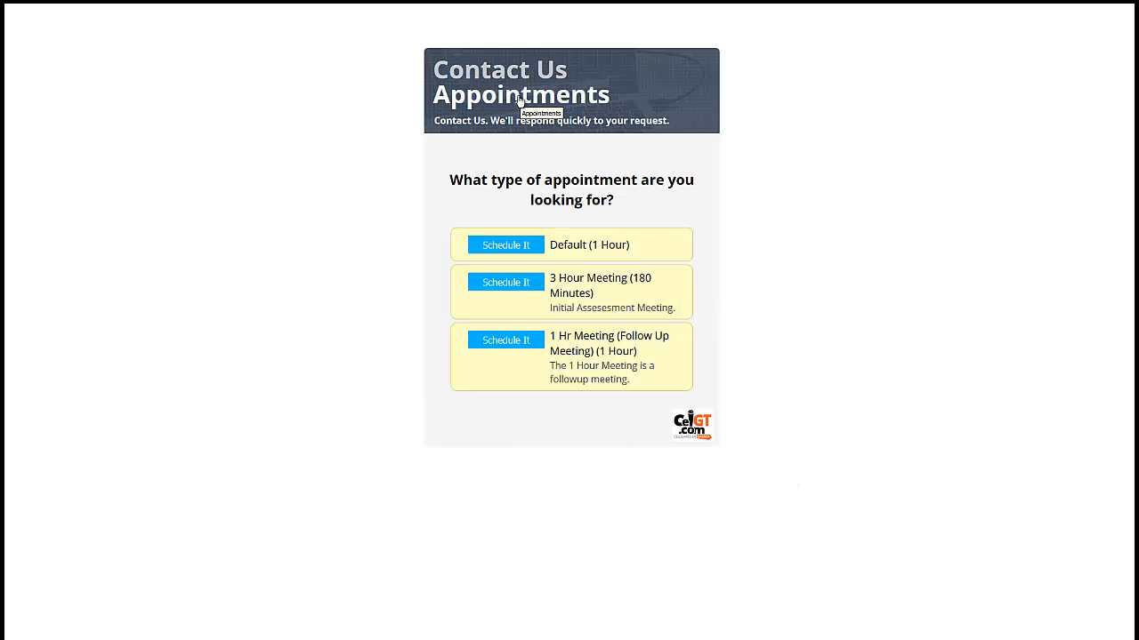
{"action": "left_click", "coordinate": [503, 73]}
{"action": "left_click", "coordinate": [502, 103]}
Schedule a 3 Hour Meeting on the live form for Thursday, March 3 at 09:00am
{"action": "left_click", "coordinate": [522, 282]}
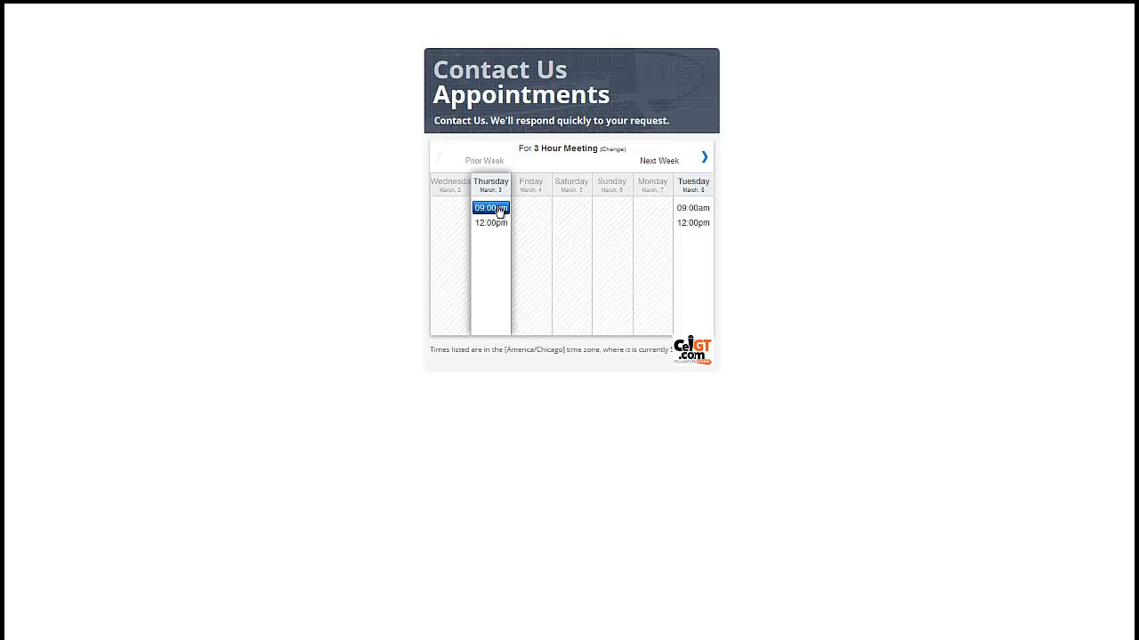
{"action": "left_click", "coordinate": [500, 208]}
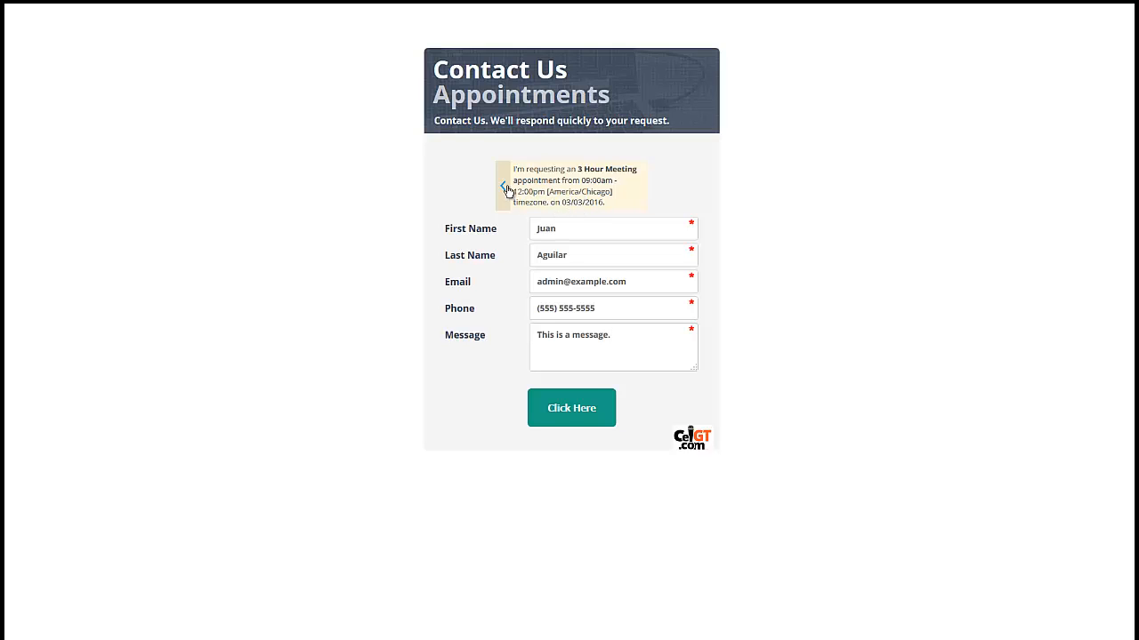
Submit the 3 Hour Meeting appointment request on the live form and highlight the submission message to read it
{"action": "left_click", "coordinate": [560, 410]}
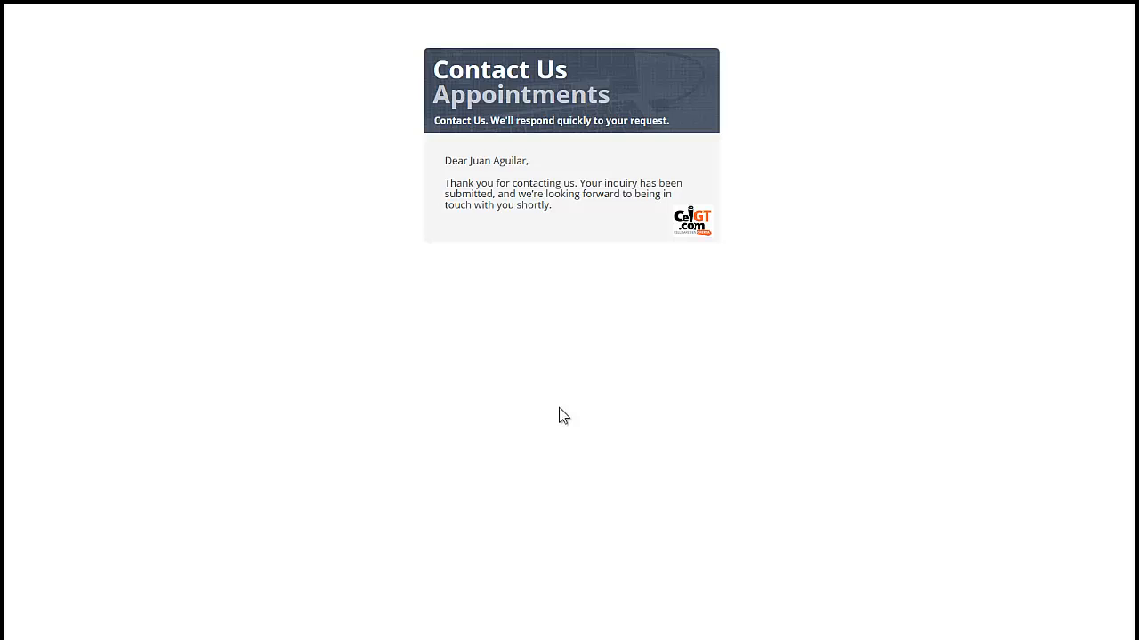
{"action": "left_click_drag", "start_coordinate": [572, 214], "coordinate": [432, 160]}
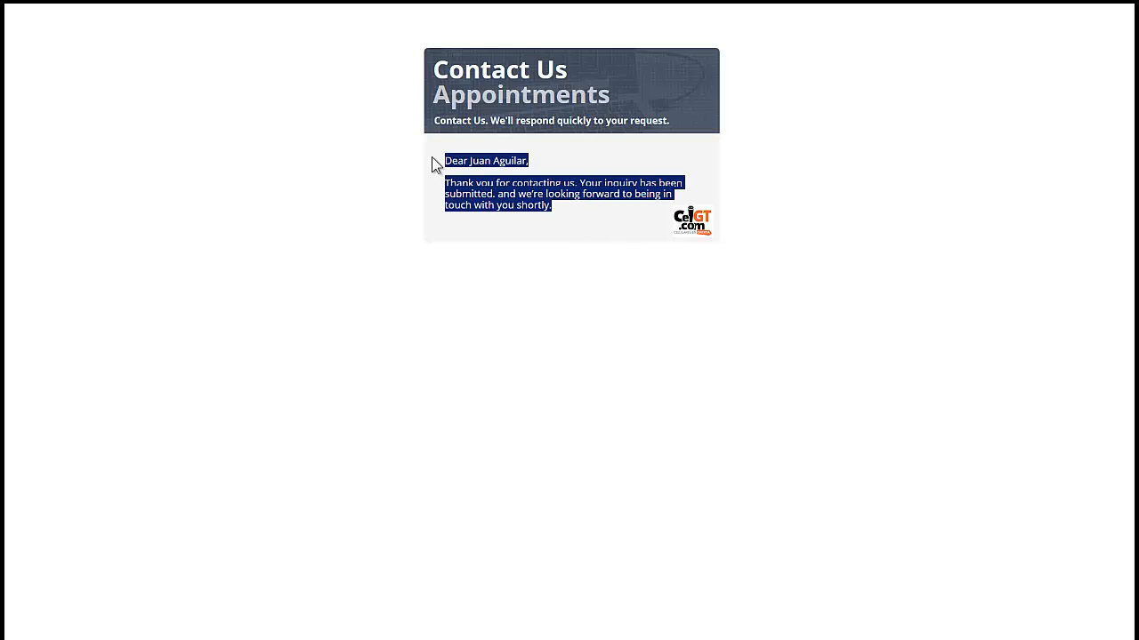
{"action": "left_click", "coordinate": [481, 359]}
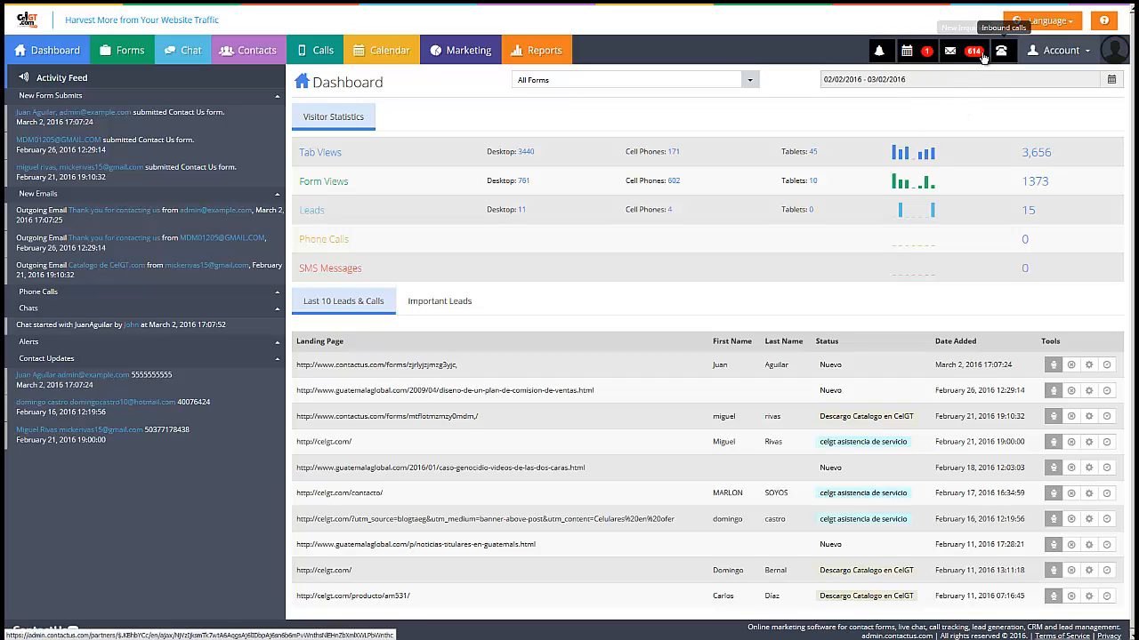
Approve the new appointment request for March 10, 2016 and view it in the calendar week of March 7 to March 13, 2016
{"action": "left_click", "coordinate": [906, 52]}
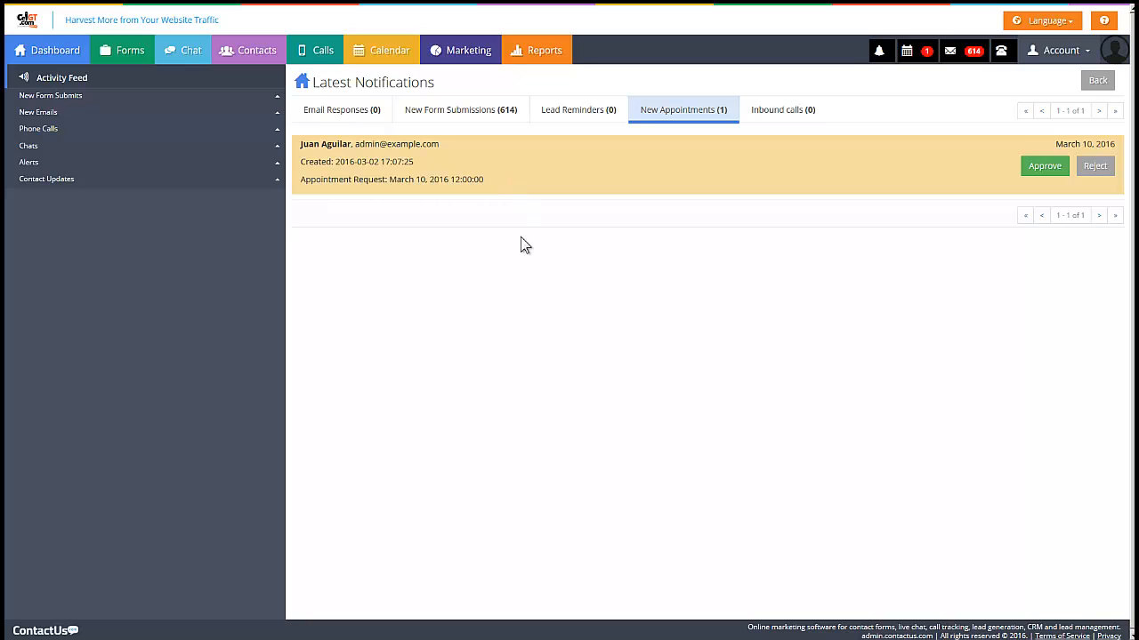
{"action": "left_click", "coordinate": [1032, 173]}
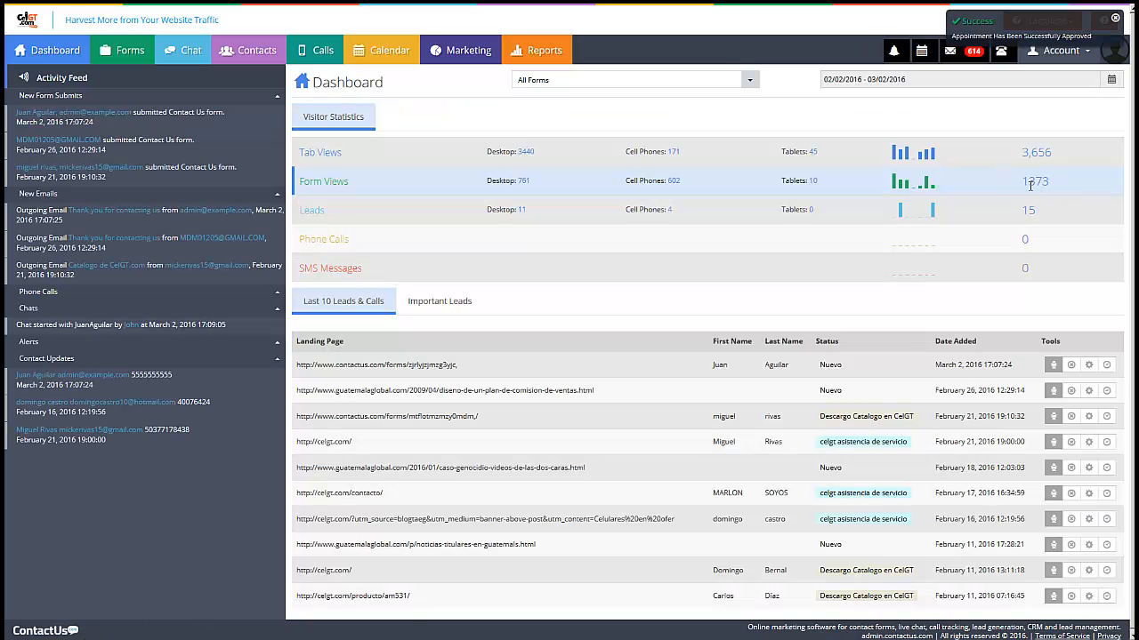
{"action": "left_click", "coordinate": [414, 57]}
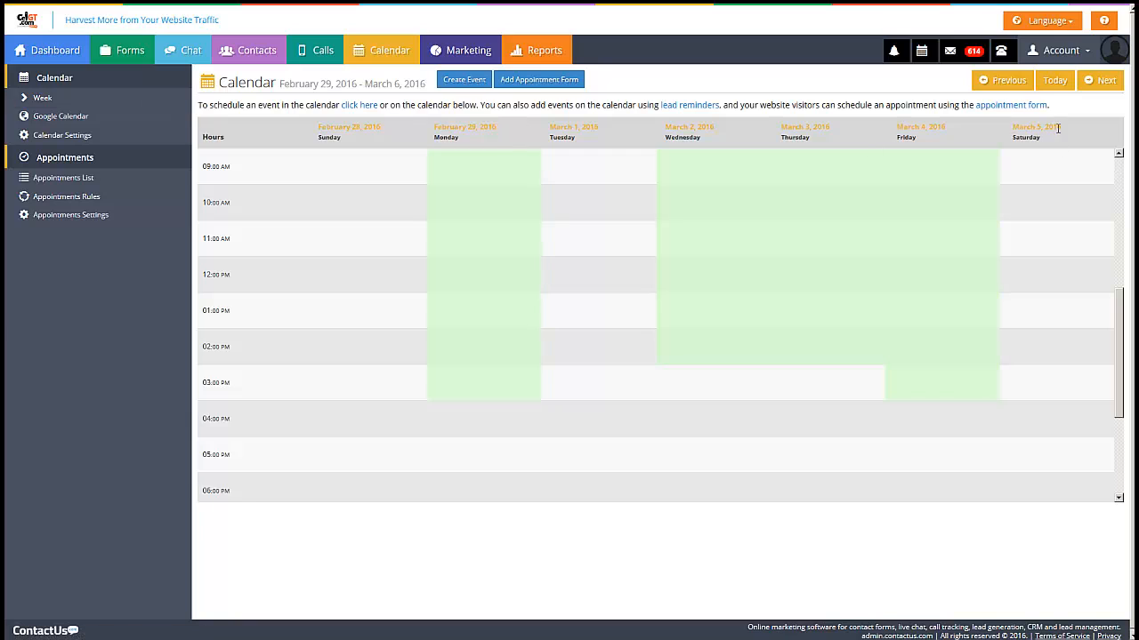
{"action": "left_click", "coordinate": [1090, 82]}
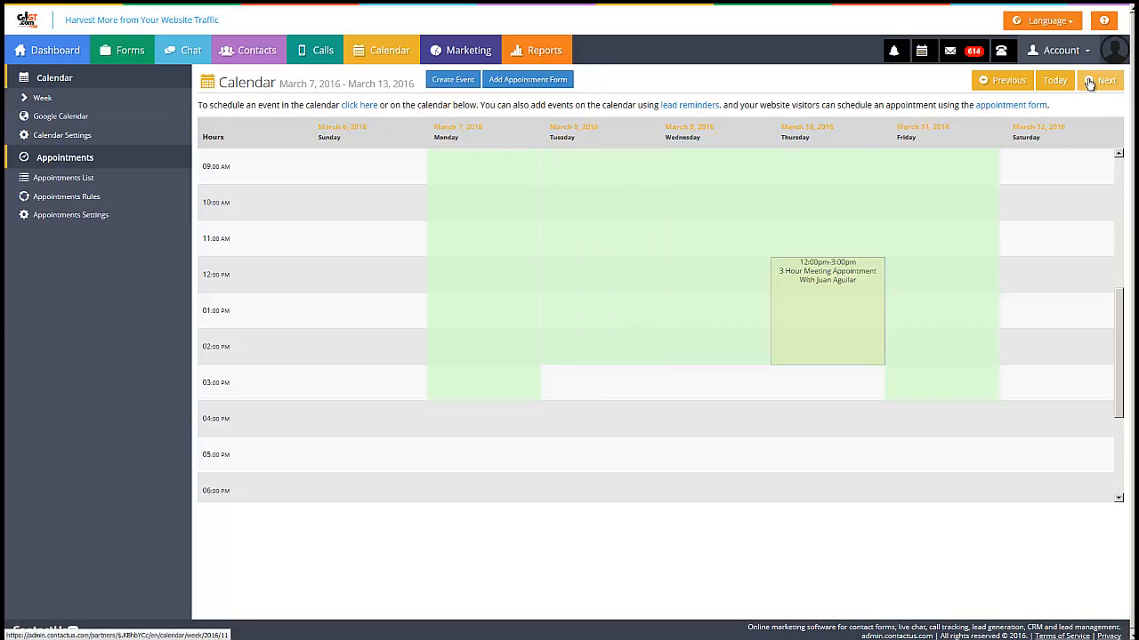